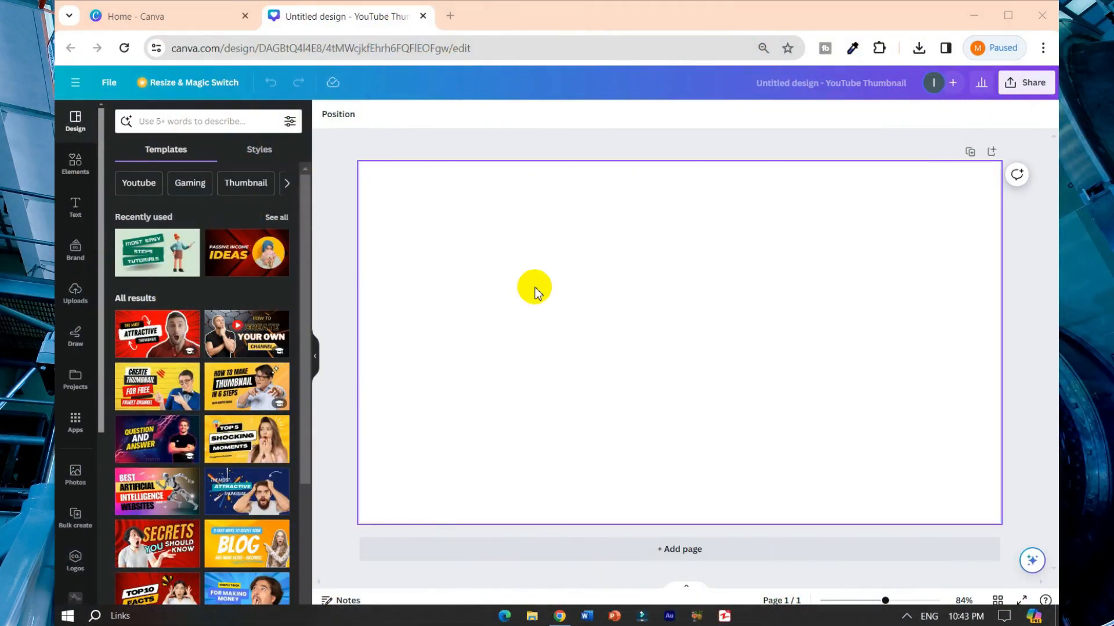
- Add a heading to the blank page with the text "Surfing"
{"action": "left_click", "coordinate": [84, 220]}
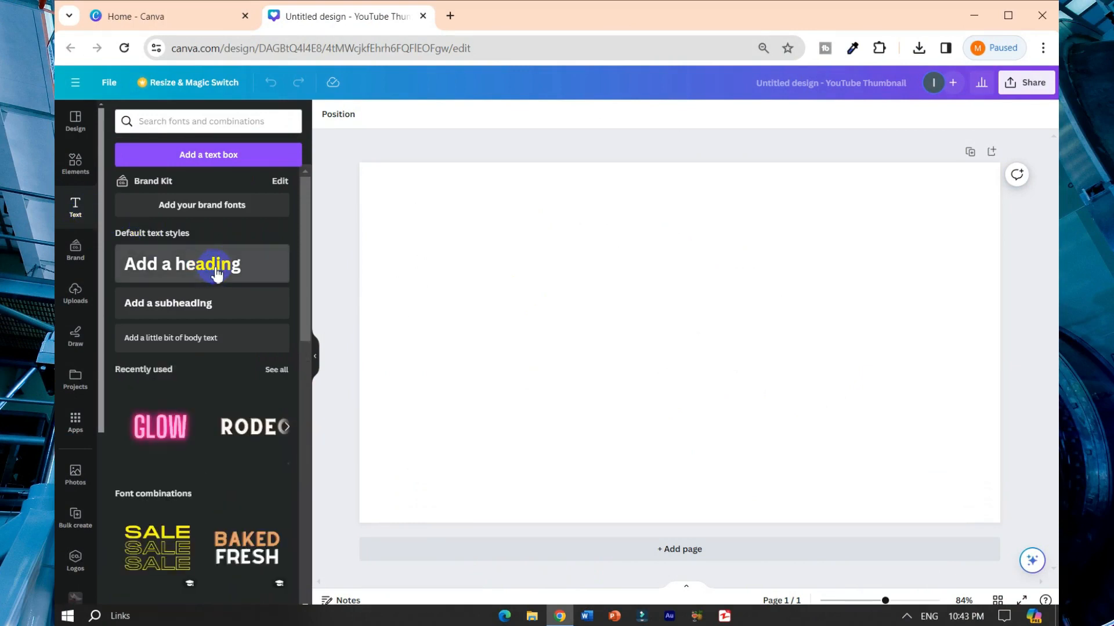
{"action": "left_click", "coordinate": [217, 273]}
{"action": "type", "text": "Surfing"}
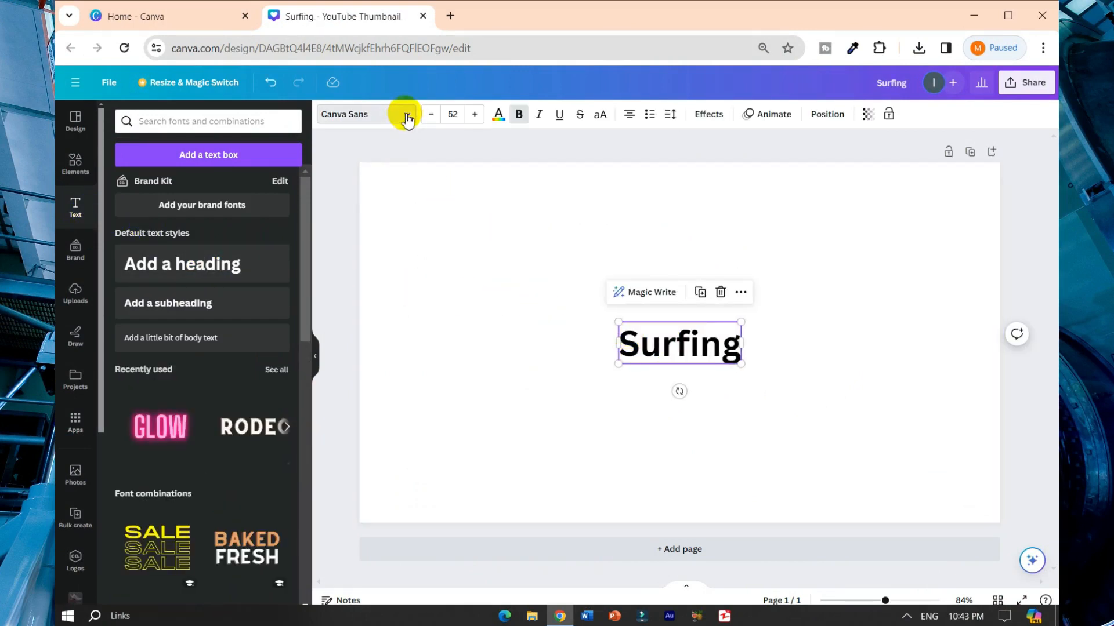
- Set the "Surfing" heading in League Spartan and enlarge it to about size 193 across most of the page width
{"action": "left_click", "coordinate": [380, 130]}
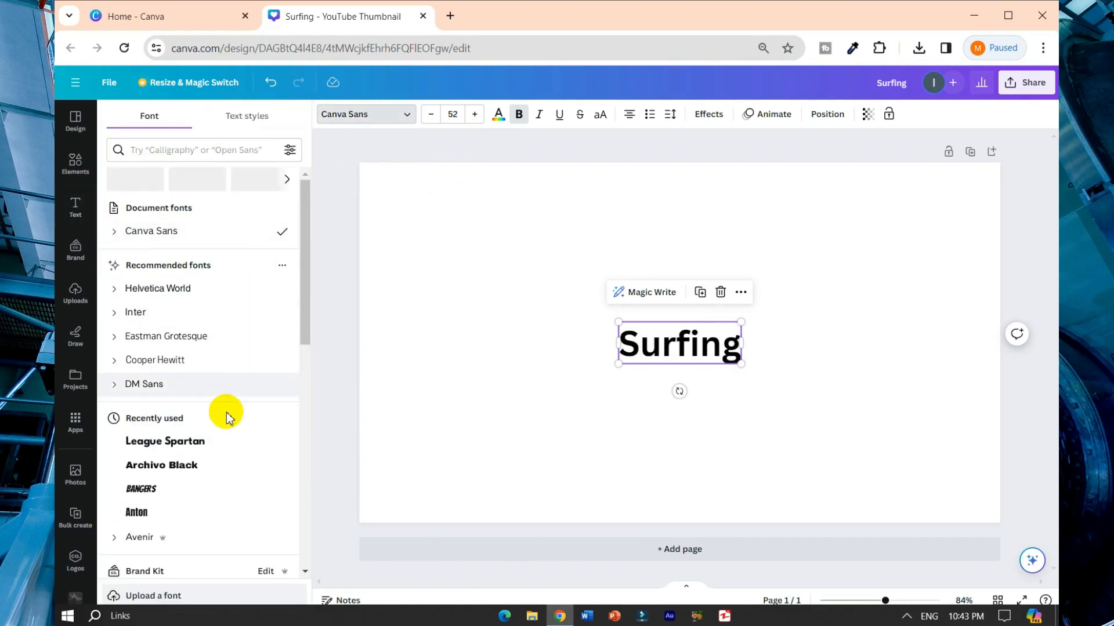
{"action": "left_click", "coordinate": [197, 447]}
{"action": "left_click_drag", "start_coordinate": [618, 322], "coordinate": [434, 266]}
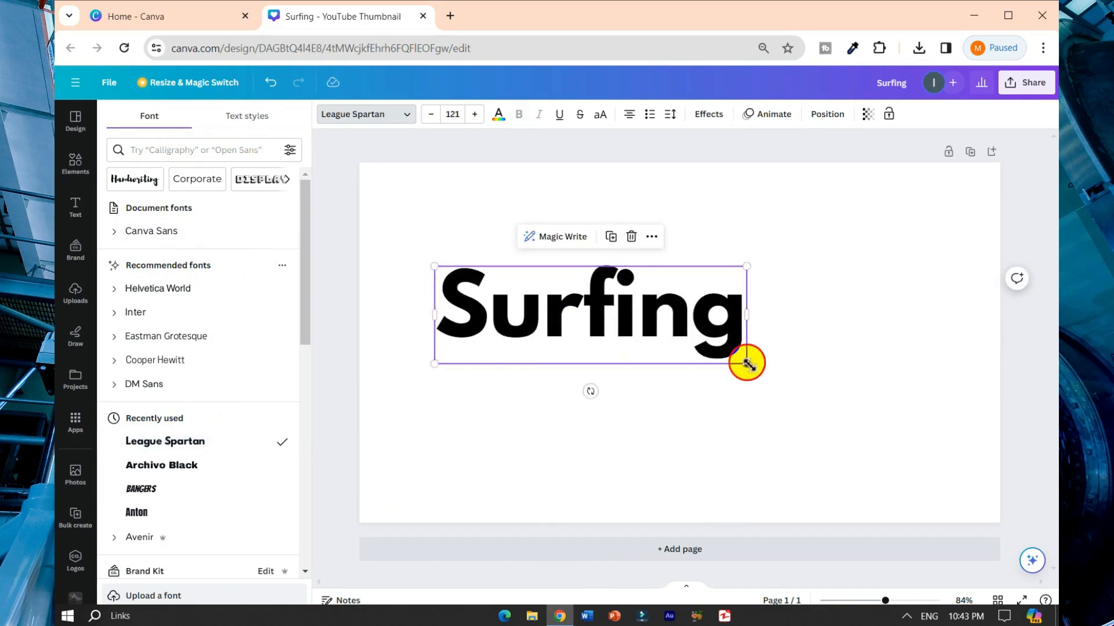
{"action": "left_click_drag", "start_coordinate": [748, 364], "coordinate": [919, 462]}
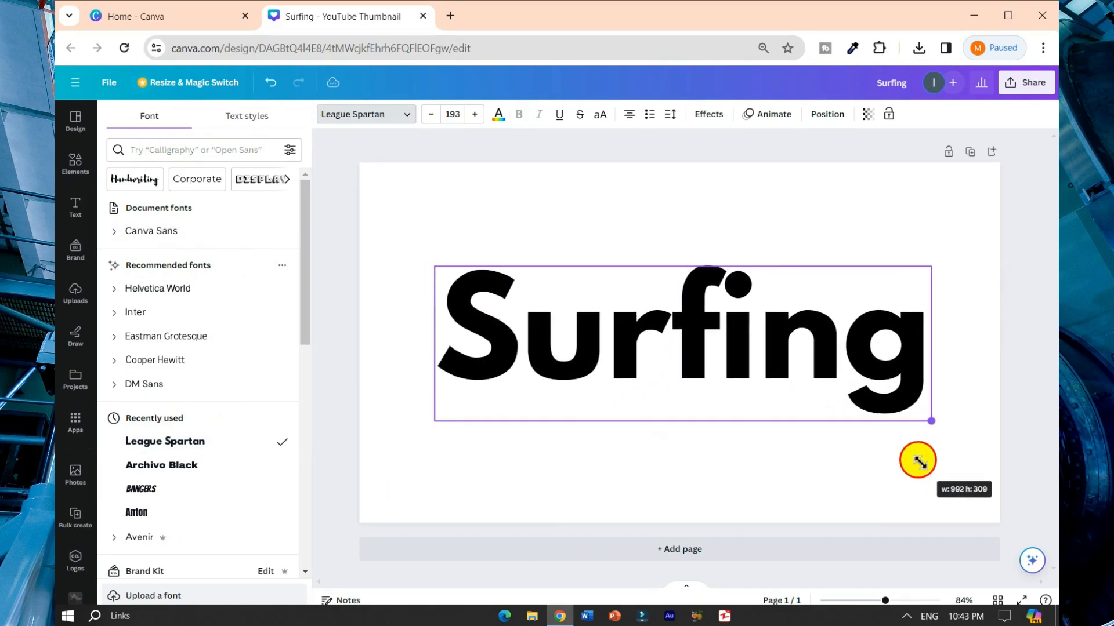
{"action": "left_click", "coordinate": [342, 341]}
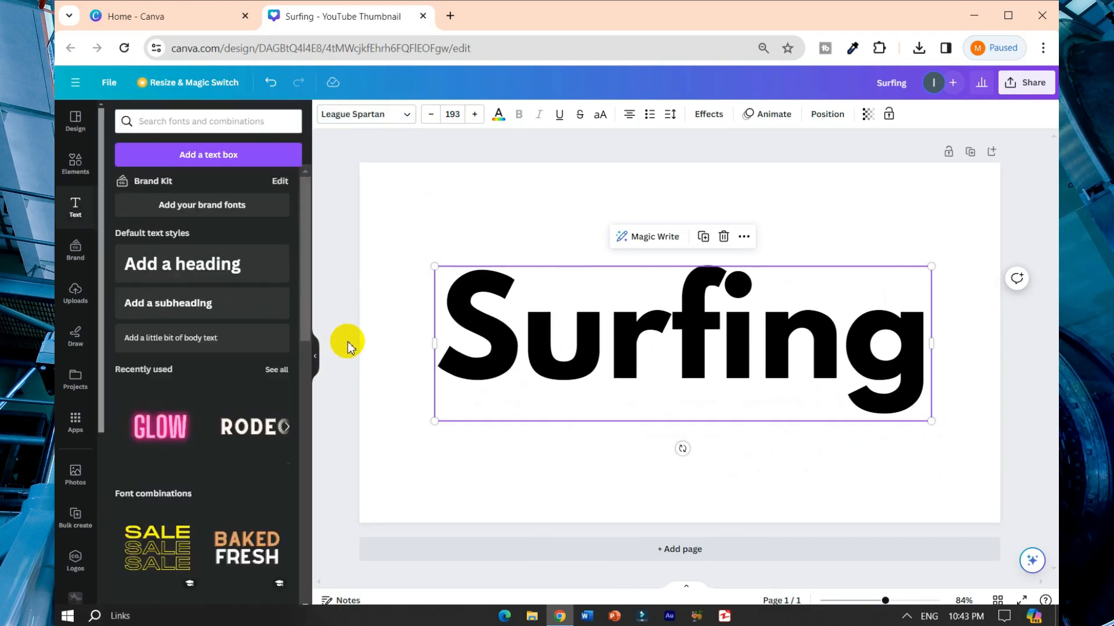
- Search the graphics elements for "wave" and insert the first solid shape with a wavy upper edge
{"action": "left_click", "coordinate": [69, 173]}
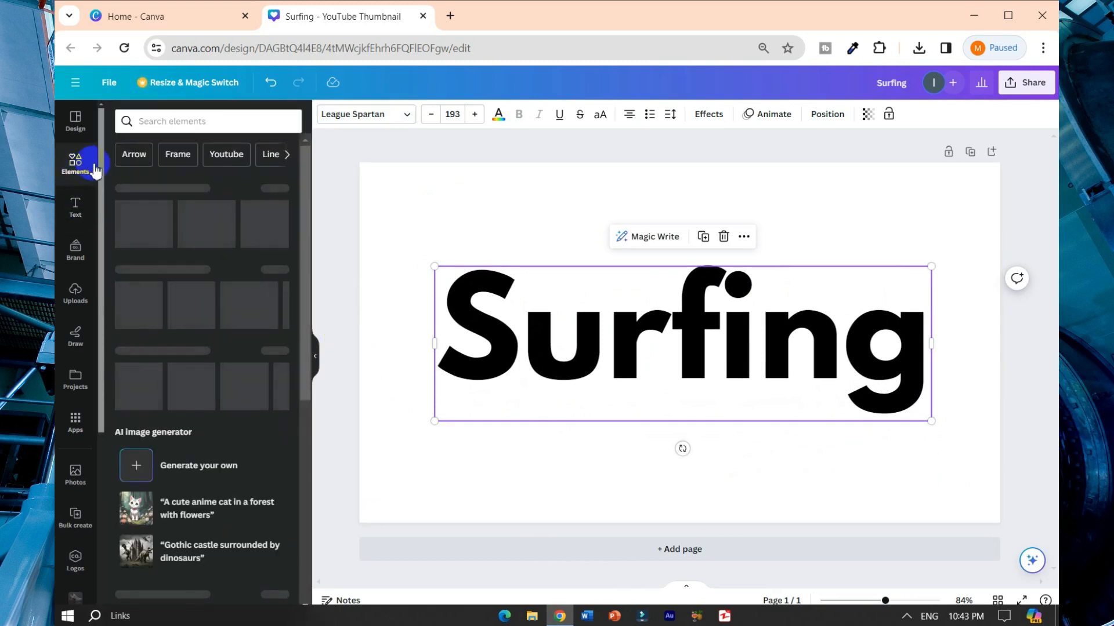
{"action": "left_click", "coordinate": [203, 123]}
{"action": "type", "text": "wave"}
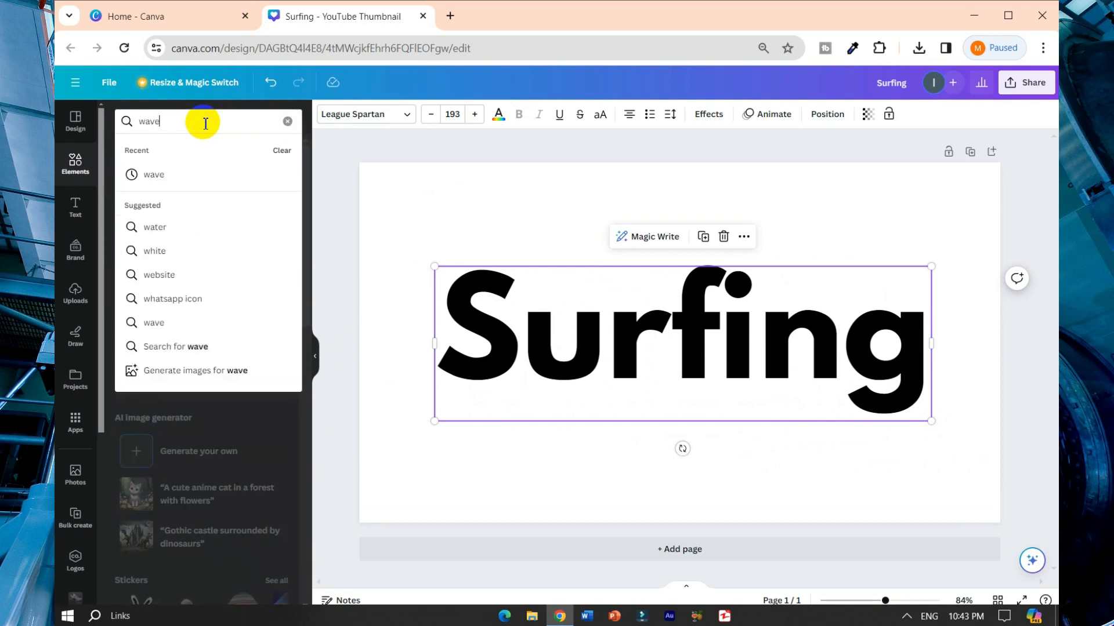
{"action": "key", "text": "Return"}
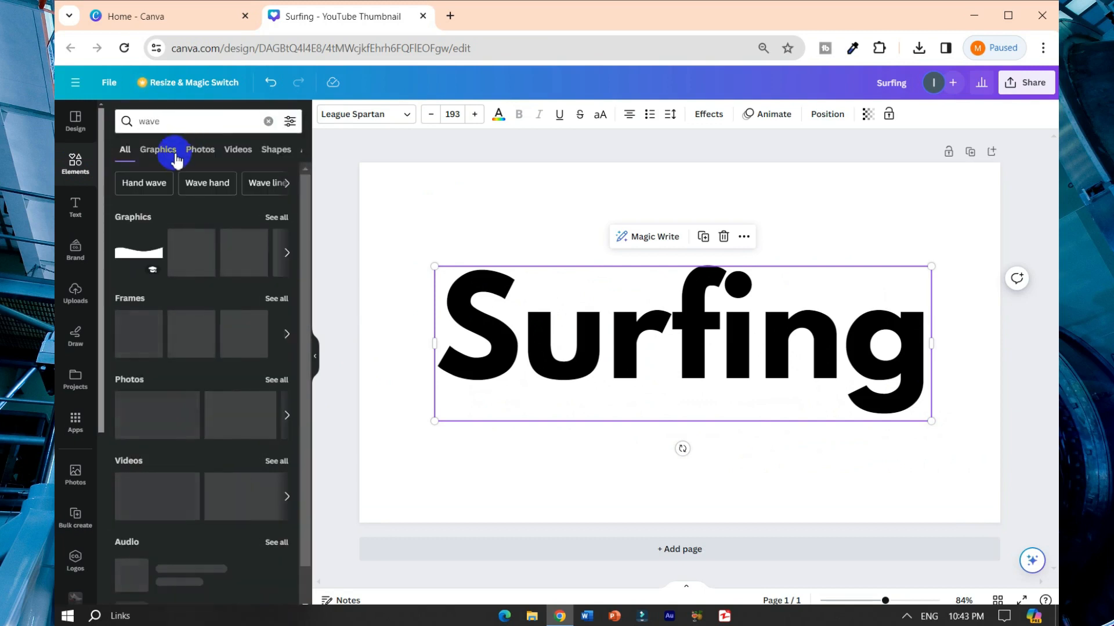
{"action": "left_click", "coordinate": [166, 159]}
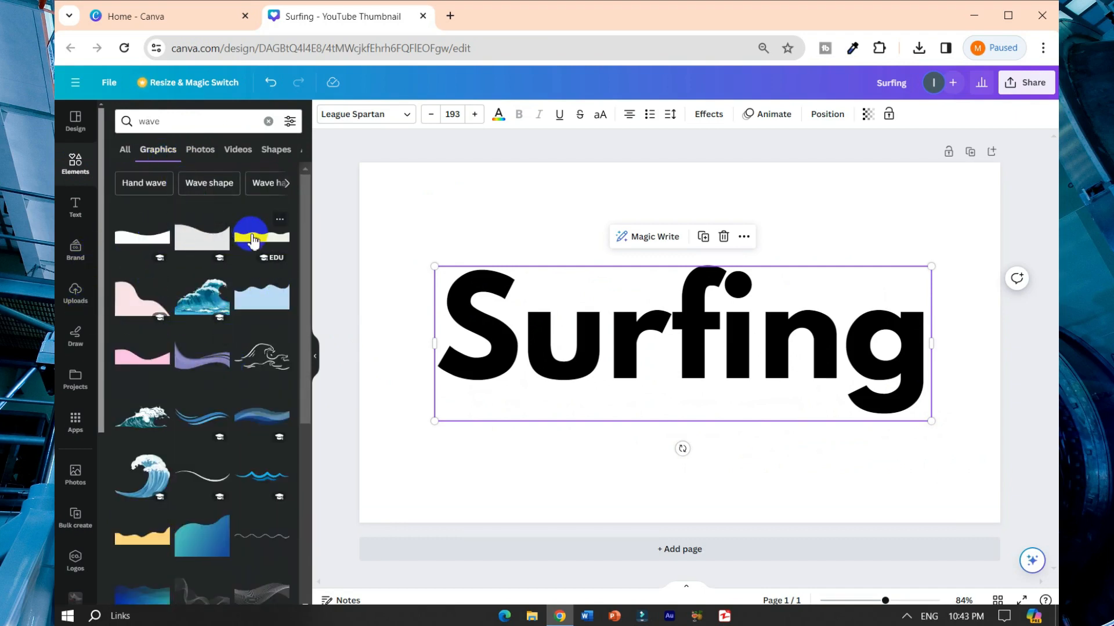
{"action": "left_click", "coordinate": [141, 240]}
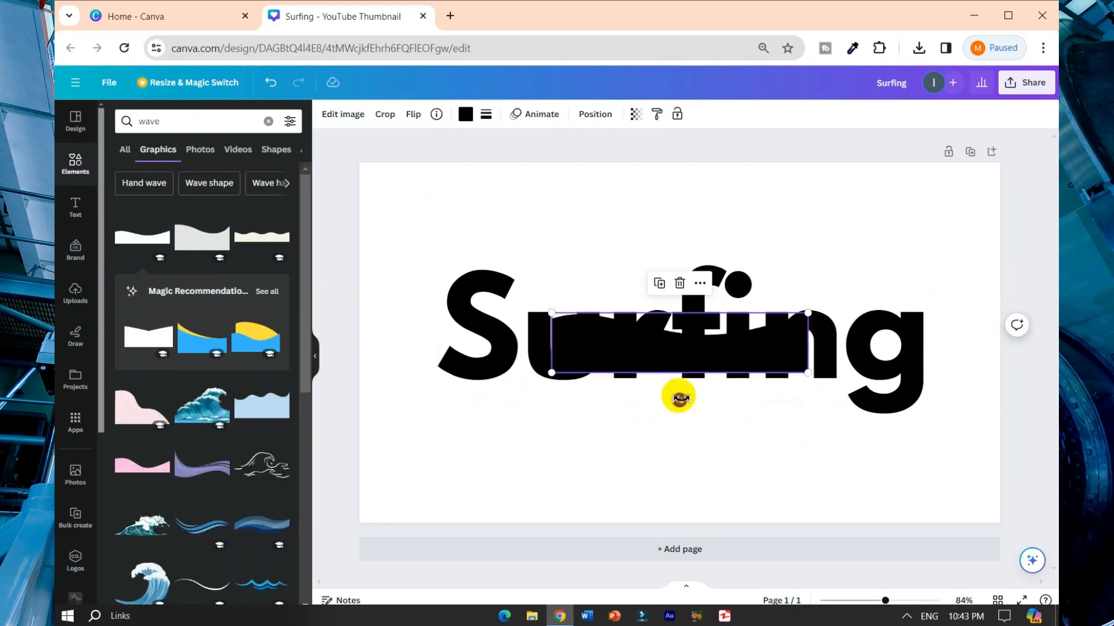
- Rotate the wave graphic 90 degrees to stand upright, and flip it both horizontally and vertically so its wavy edge faces "Sur"
{"action": "left_click_drag", "start_coordinate": [679, 397], "coordinate": [571, 344]}
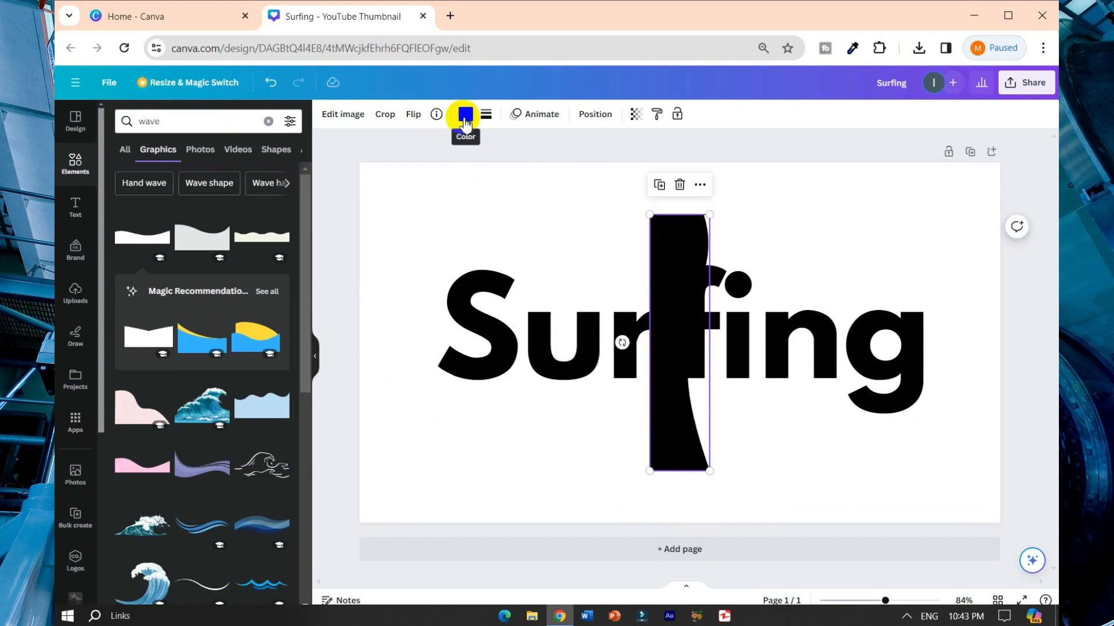
{"action": "left_click", "coordinate": [465, 115]}
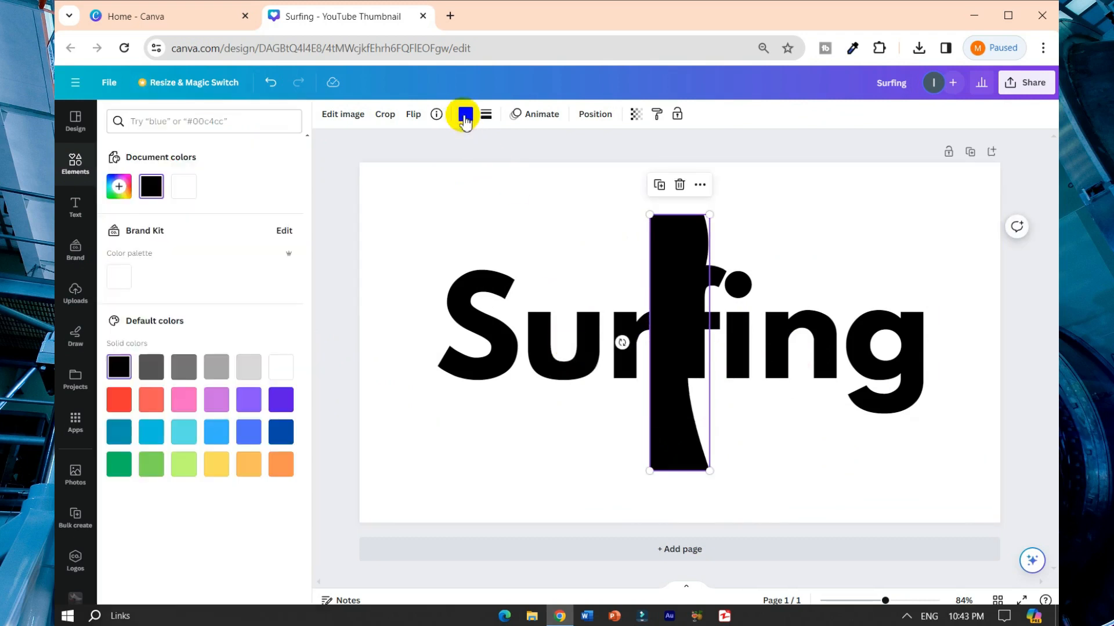
{"action": "left_click", "coordinate": [454, 186]}
{"action": "left_click", "coordinate": [656, 312]}
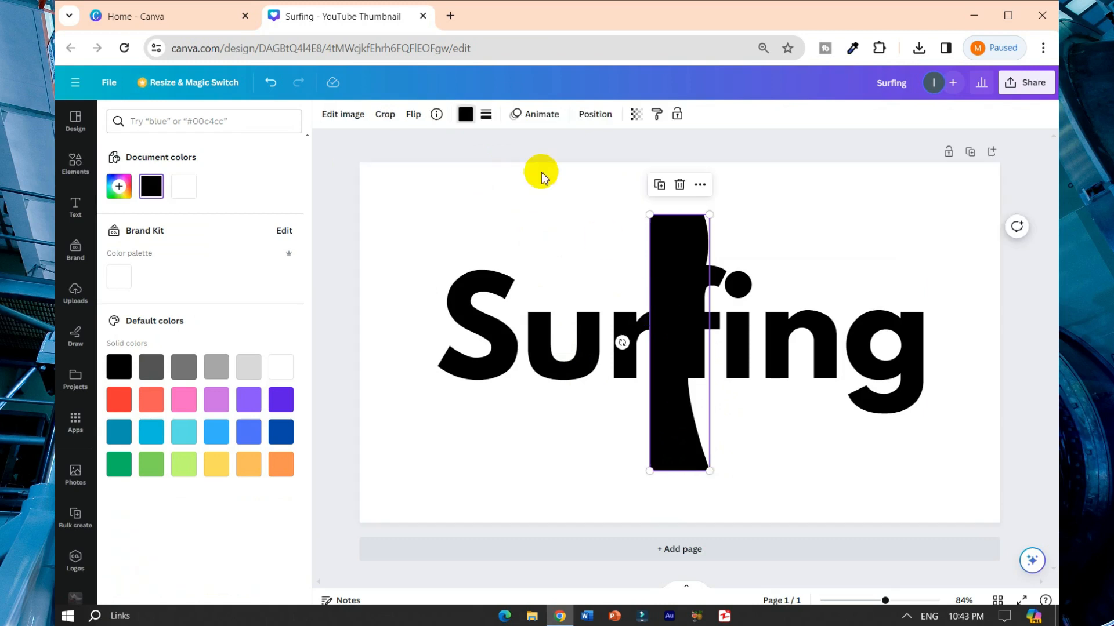
{"action": "left_click", "coordinate": [413, 116]}
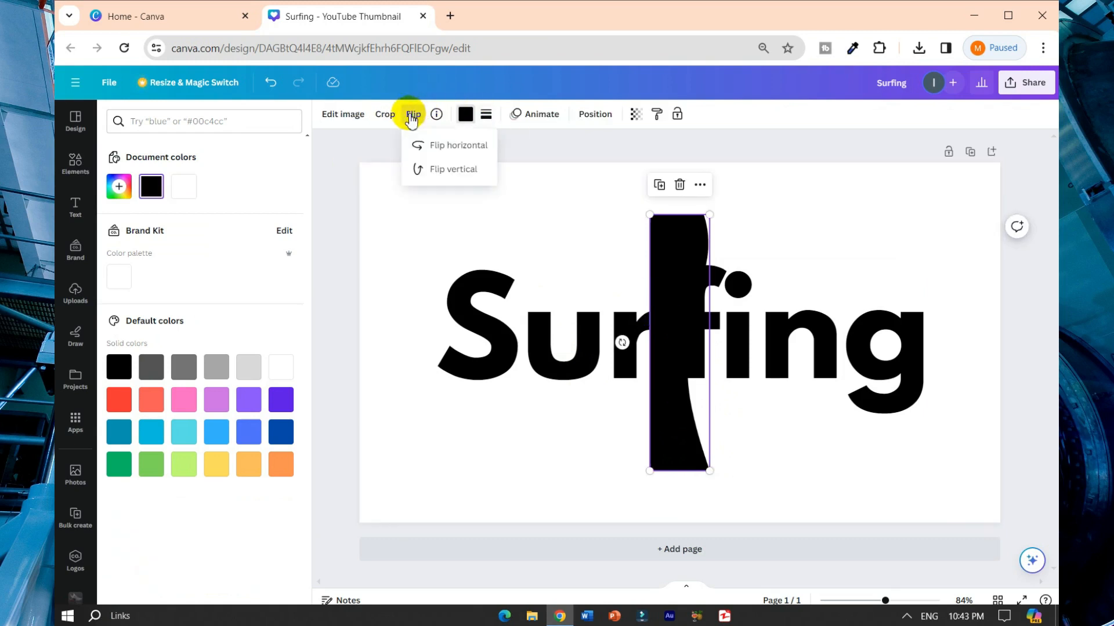
{"action": "left_click", "coordinate": [437, 148]}
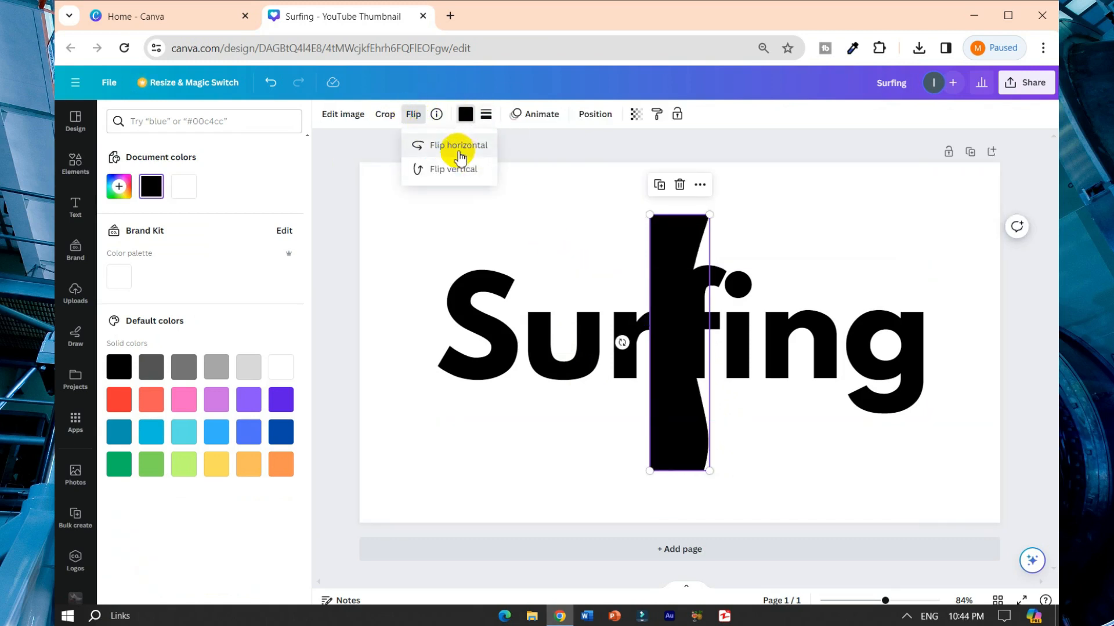
{"action": "left_click", "coordinate": [446, 169]}
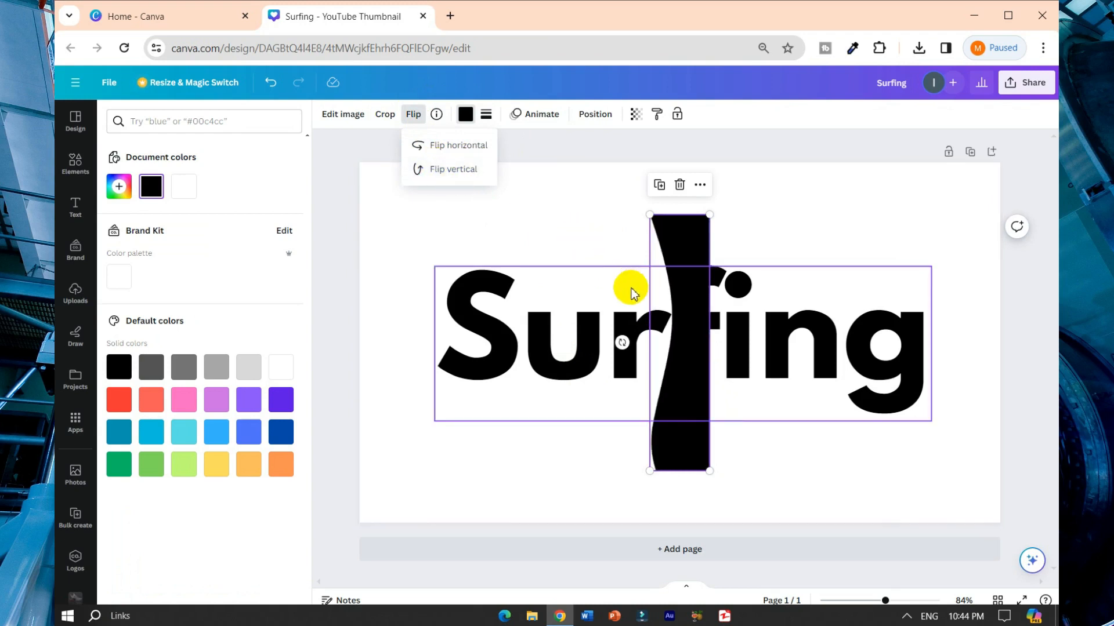
- Enlarge the upright wave graphic at both ends so it spans nearly the full page height
{"action": "left_click", "coordinate": [685, 288]}
{"action": "left_click_drag", "start_coordinate": [708, 215], "coordinate": [717, 179]}
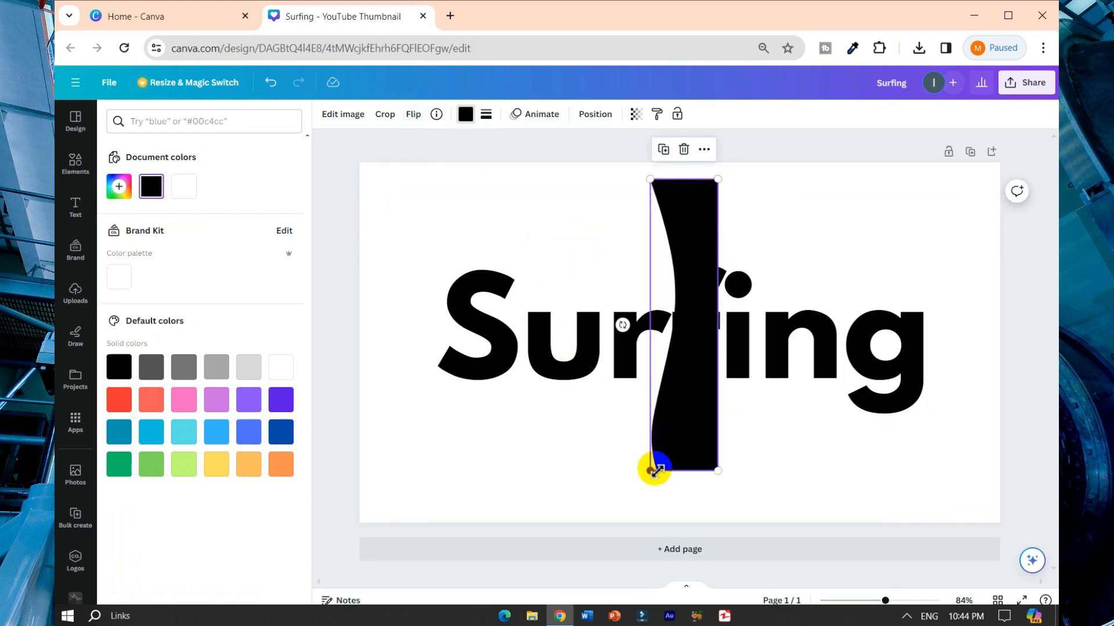
{"action": "left_click_drag", "start_coordinate": [654, 471], "coordinate": [643, 499]}
- Search the elements for "shape" and insert a square
{"action": "left_click", "coordinate": [82, 177]}
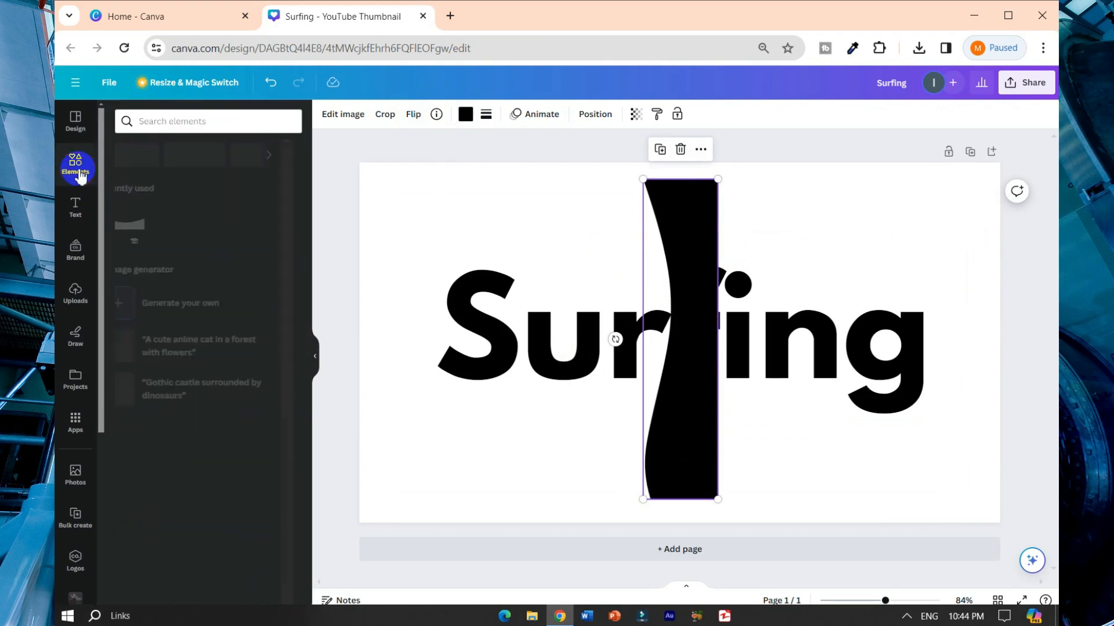
{"action": "left_click", "coordinate": [195, 124]}
{"action": "type", "text": "shape"}
{"action": "key", "text": "Return"}
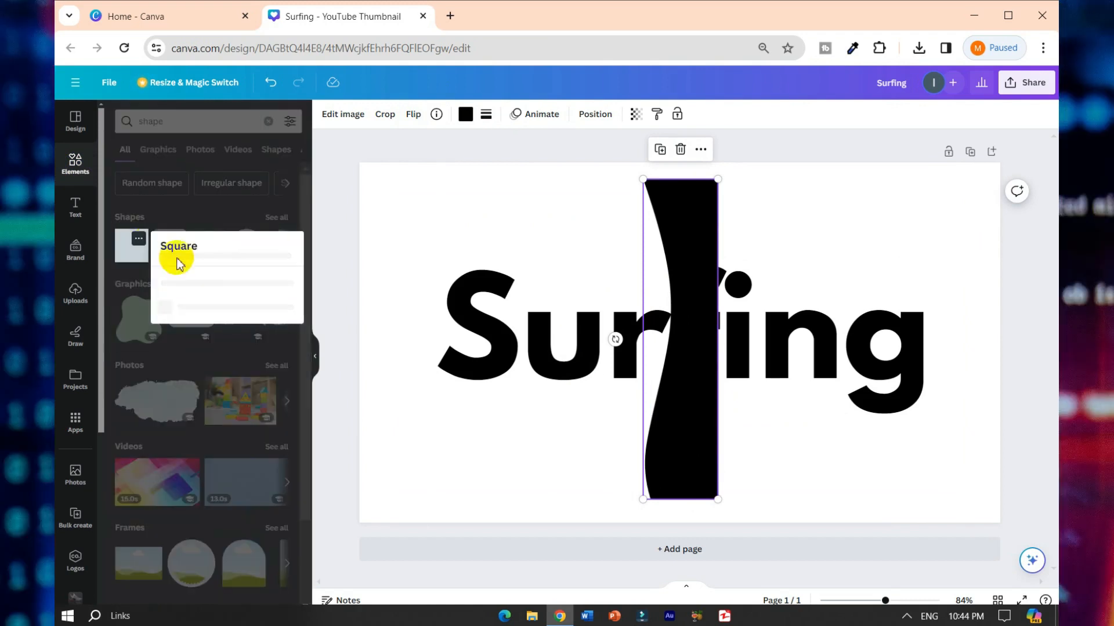
{"action": "left_click", "coordinate": [119, 258]}
{"action": "left_click", "coordinate": [123, 257]}
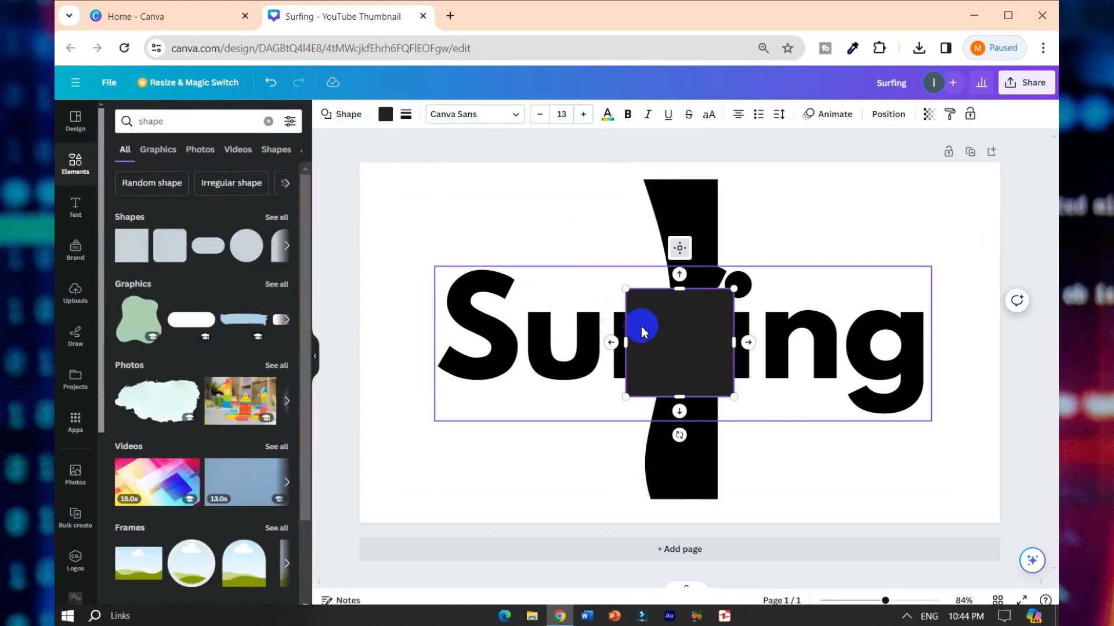
- Move and stretch the square from the middle of the wave past the end of "Surfing", matching the wave's height
{"action": "left_click", "coordinate": [679, 377]}
{"action": "left_click_drag", "start_coordinate": [678, 377], "coordinate": [960, 258]}
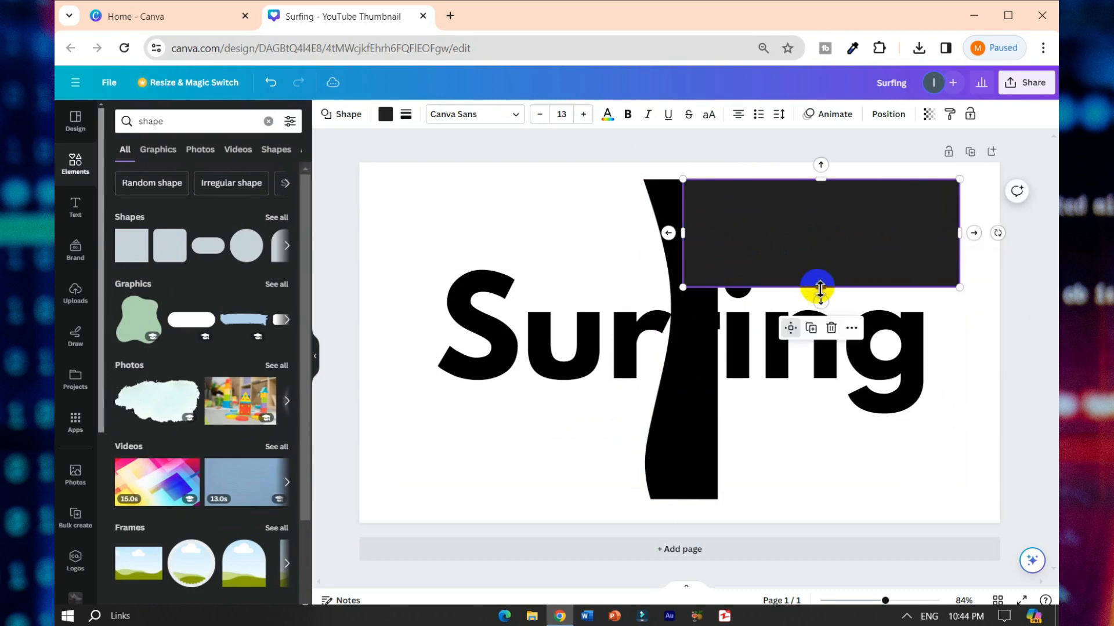
{"action": "left_click_drag", "start_coordinate": [821, 288], "coordinate": [845, 489]}
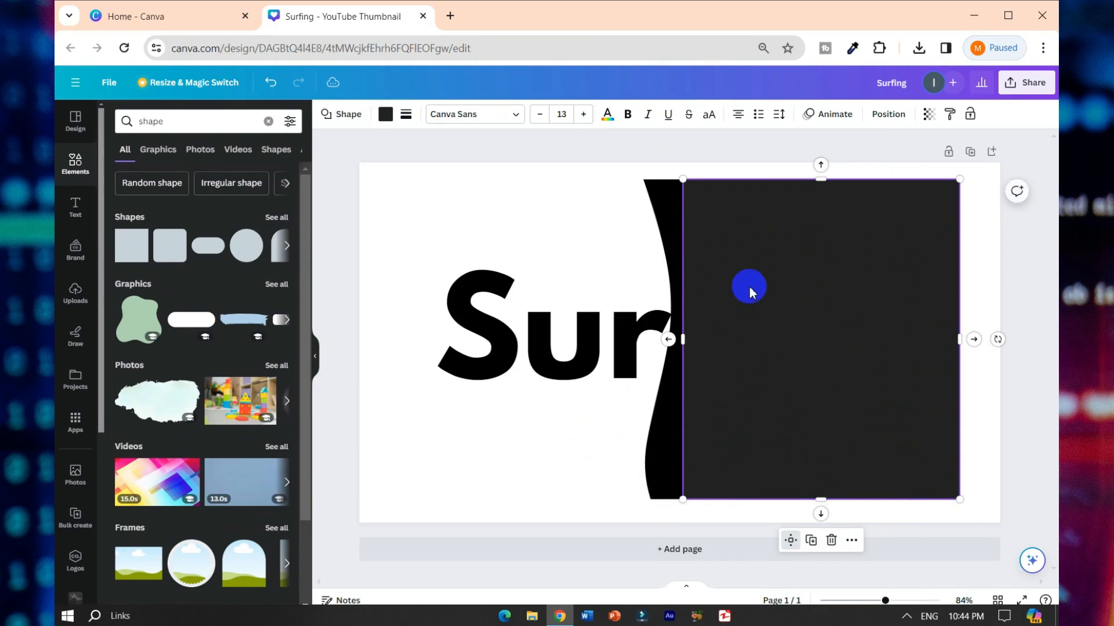
- Show the layers and reorder them so the wave and the square both lie beneath the "Surfing" text
{"action": "right_click", "coordinate": [740, 302]}
{"action": "mouse_move", "coordinate": [883, 405]}
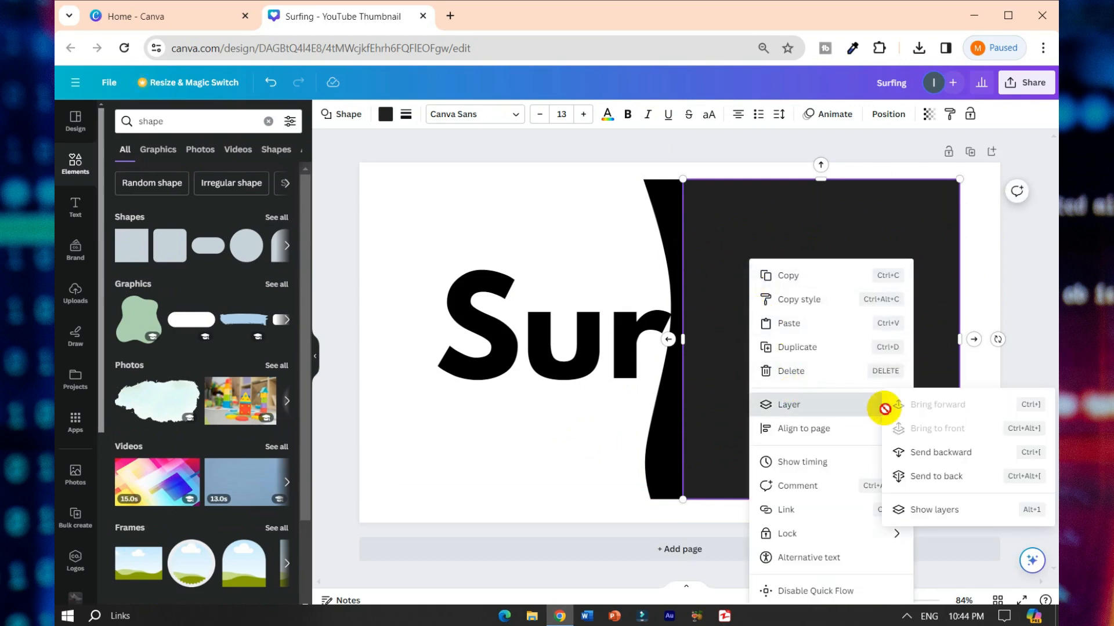
{"action": "left_click", "coordinate": [934, 504]}
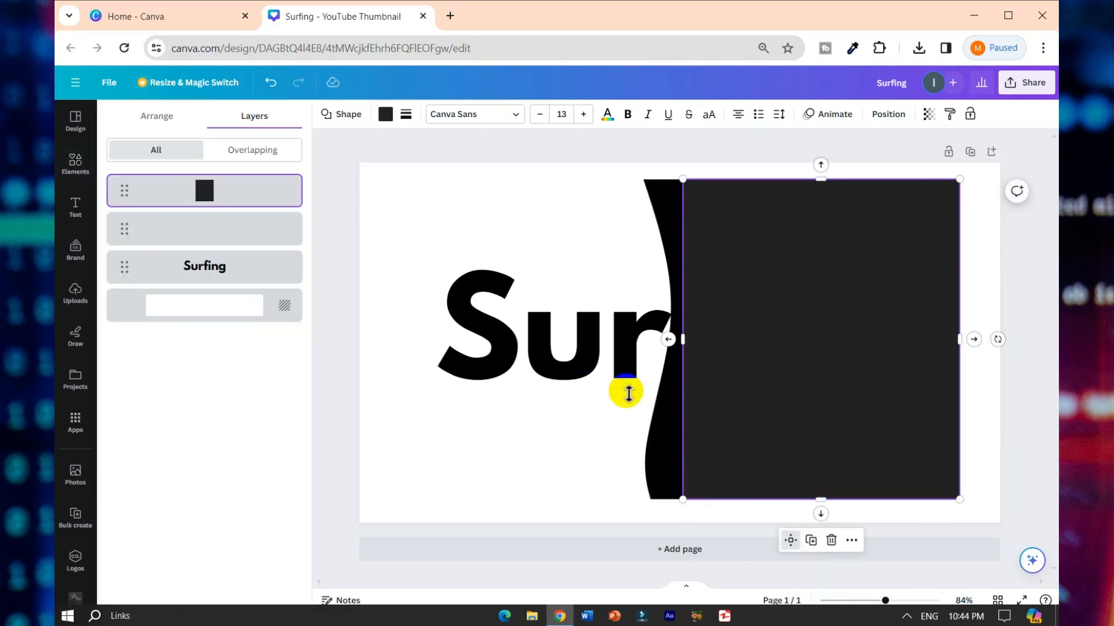
{"action": "left_click_drag", "start_coordinate": [226, 235], "coordinate": [224, 272]}
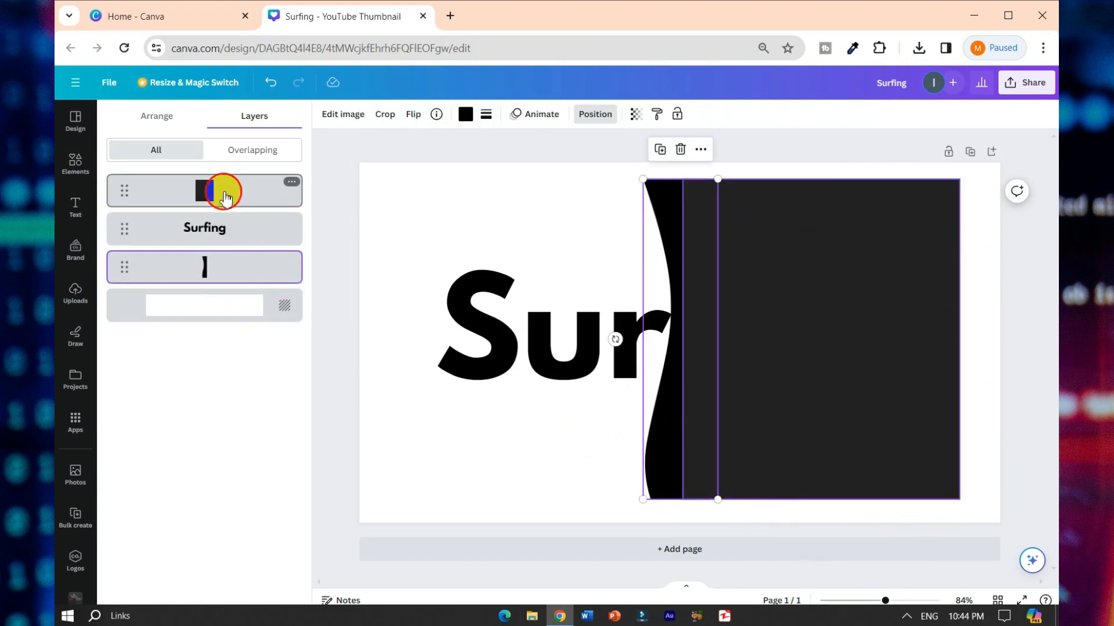
{"action": "left_click_drag", "start_coordinate": [224, 189], "coordinate": [219, 238]}
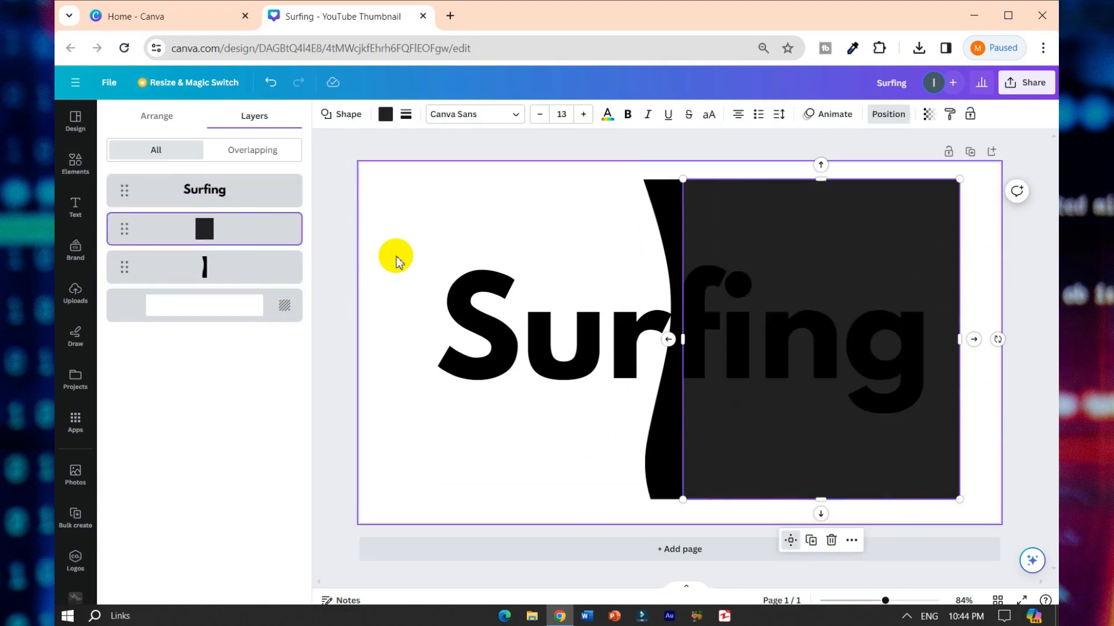
- Set the page background color to black (#000000)
{"action": "left_click", "coordinate": [546, 241]}
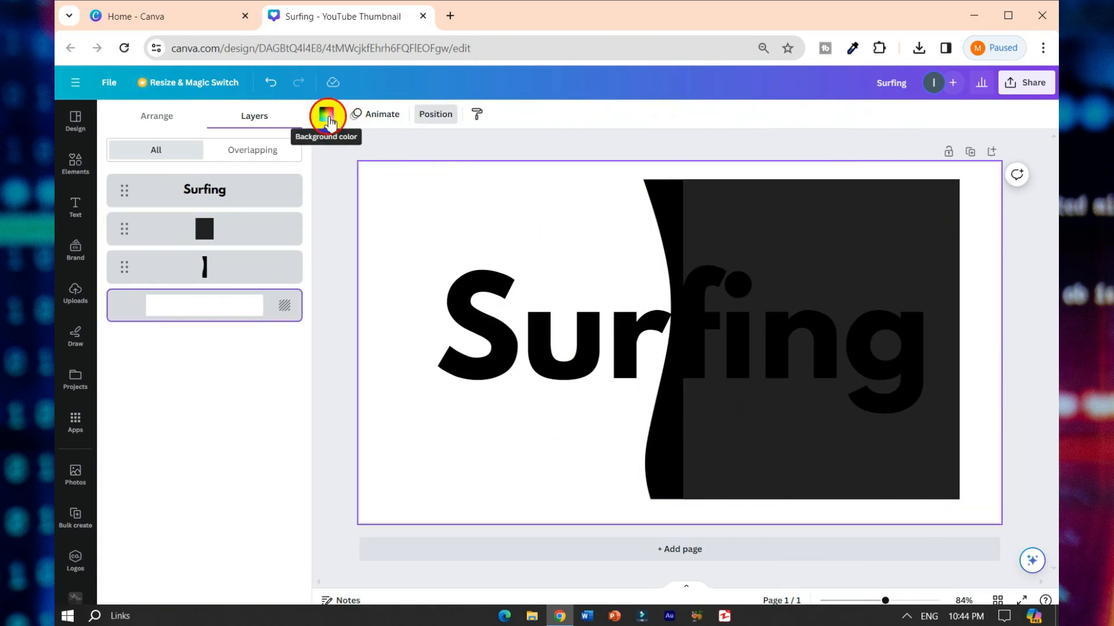
{"action": "left_click", "coordinate": [326, 115]}
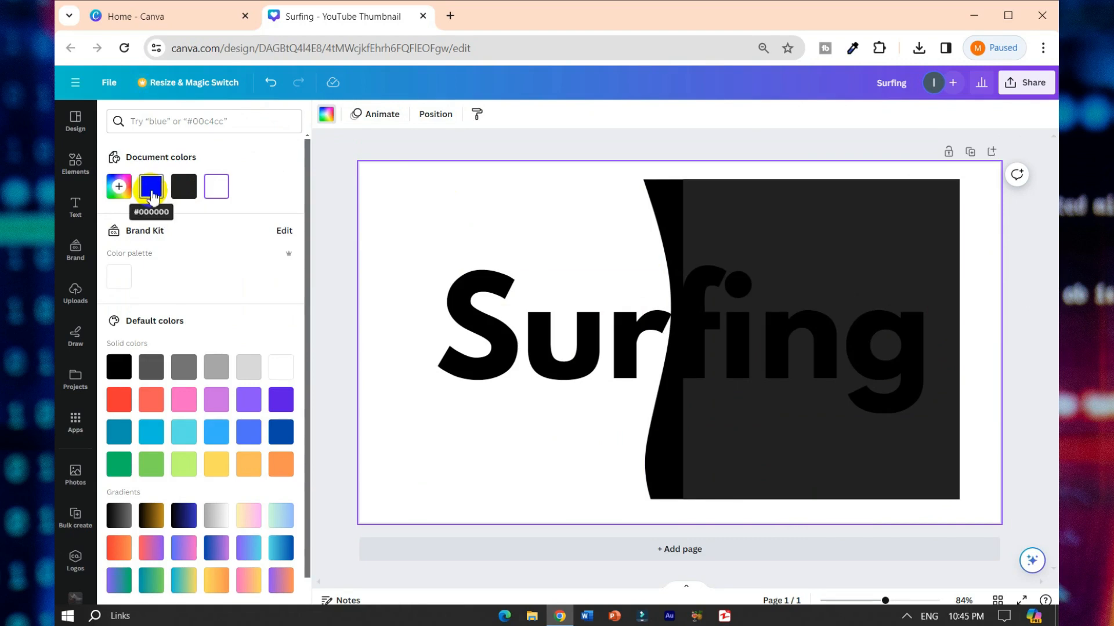
{"action": "left_click", "coordinate": [151, 191]}
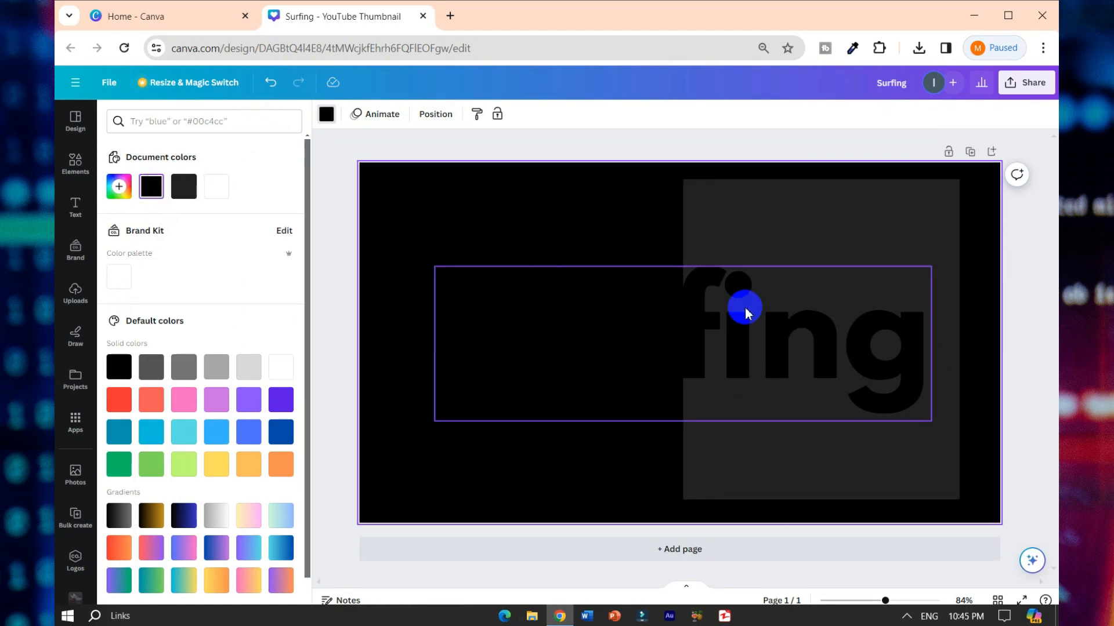
- Color only the letters "Sur" of the heading white
{"action": "left_click", "coordinate": [713, 339]}
{"action": "double_click", "coordinate": [689, 326]}
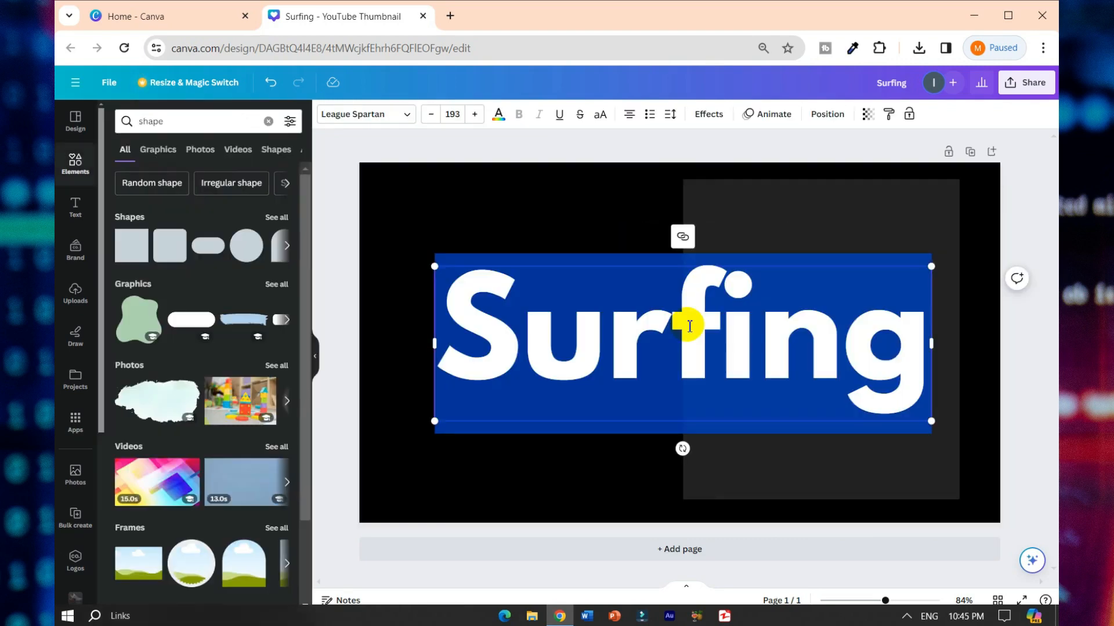
{"action": "left_click", "coordinate": [677, 326]}
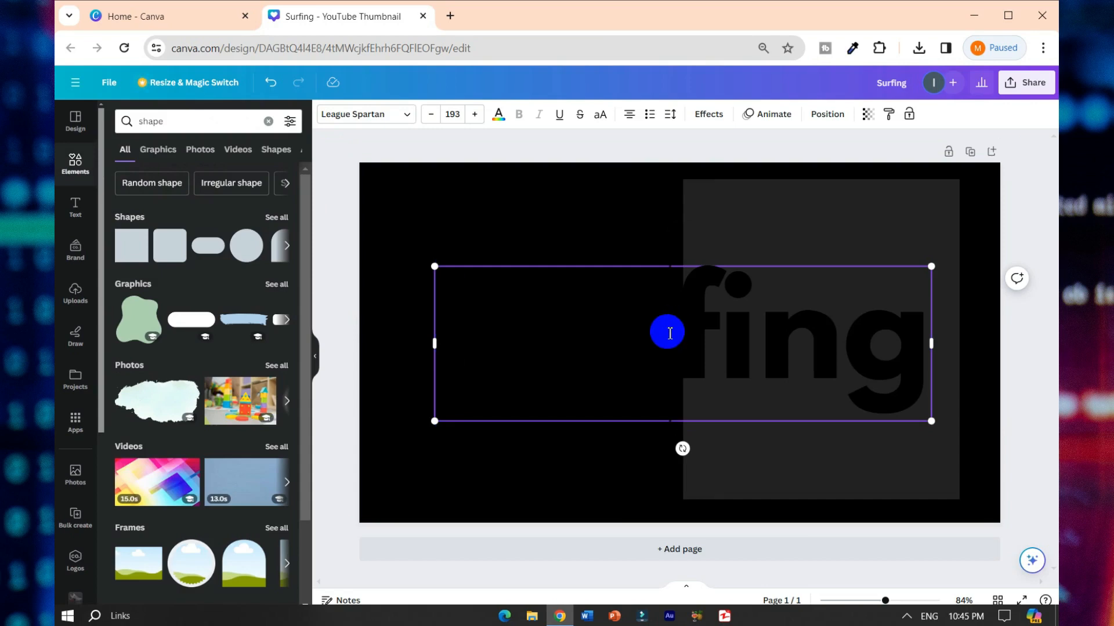
{"action": "left_click_drag", "start_coordinate": [670, 333], "coordinate": [463, 338]}
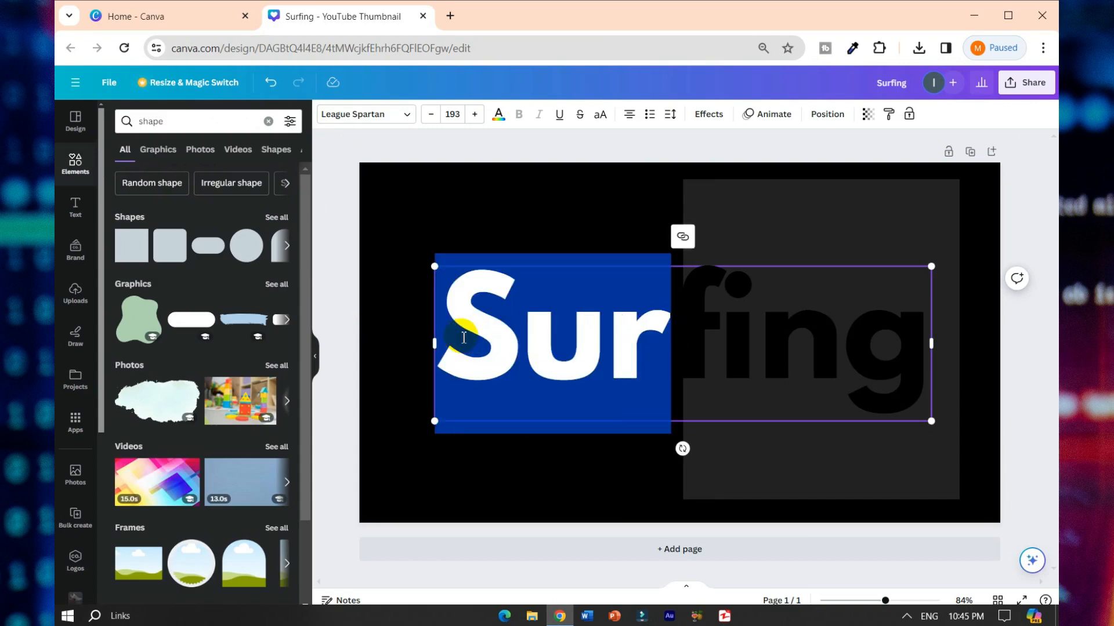
{"action": "left_click", "coordinate": [463, 116]}
{"action": "left_click", "coordinate": [499, 116]}
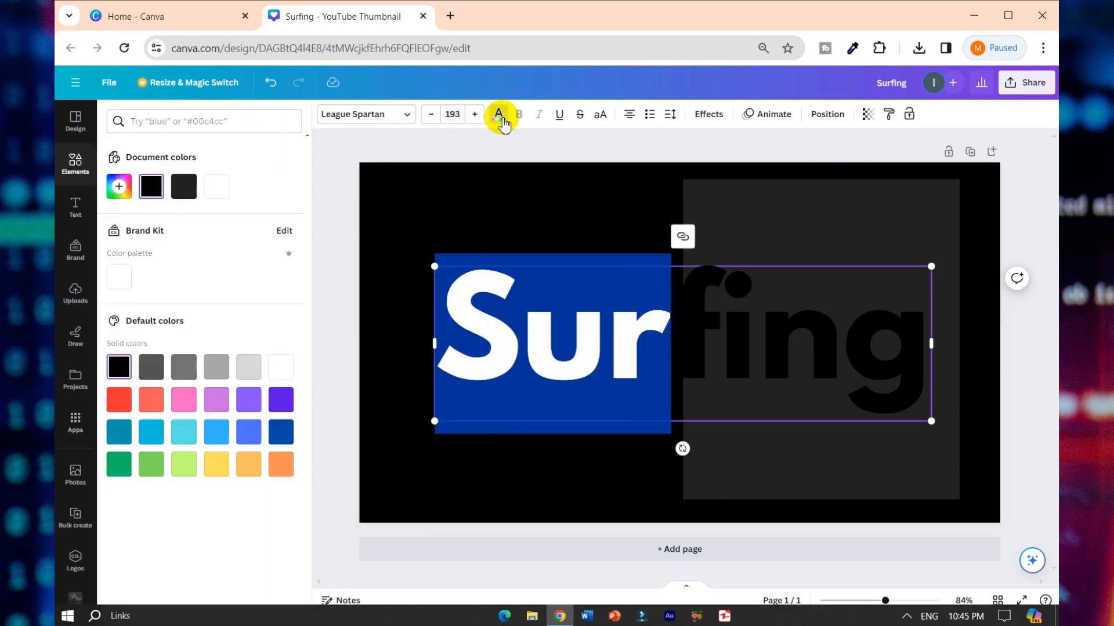
{"action": "left_click", "coordinate": [218, 184]}
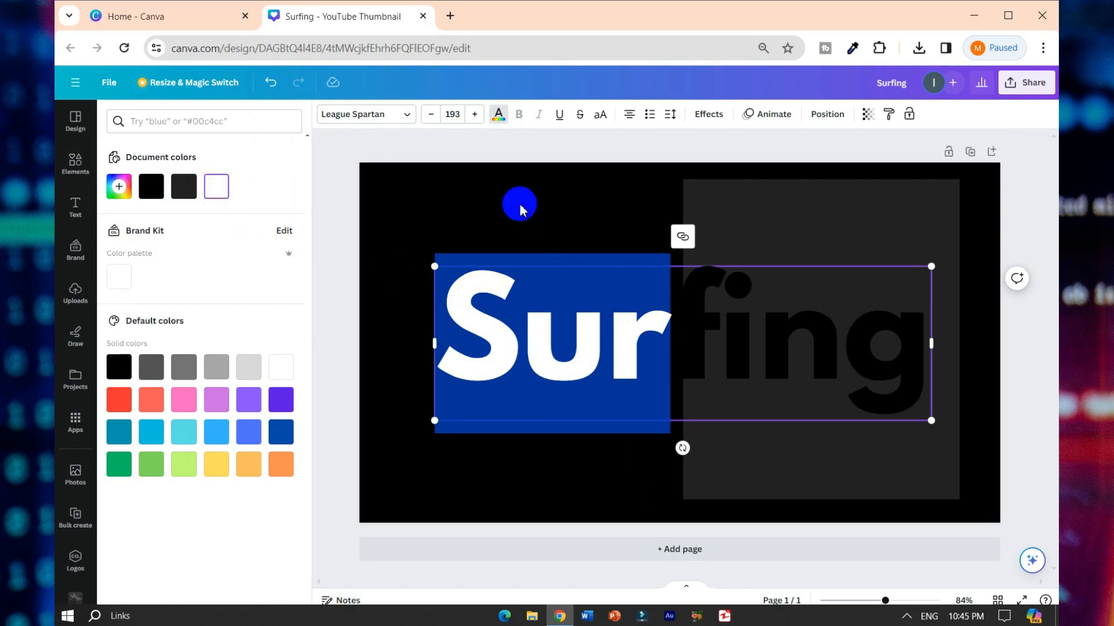
- Recolor the square behind "fing" white
{"action": "left_click", "coordinate": [373, 199]}
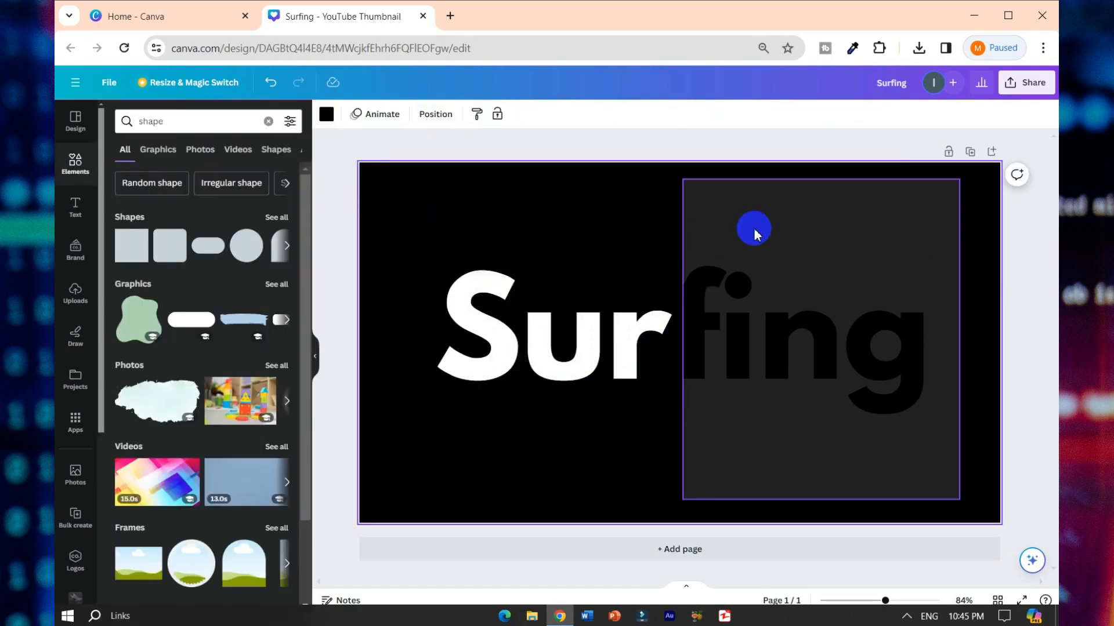
{"action": "left_click", "coordinate": [754, 230]}
{"action": "left_click", "coordinate": [386, 115]}
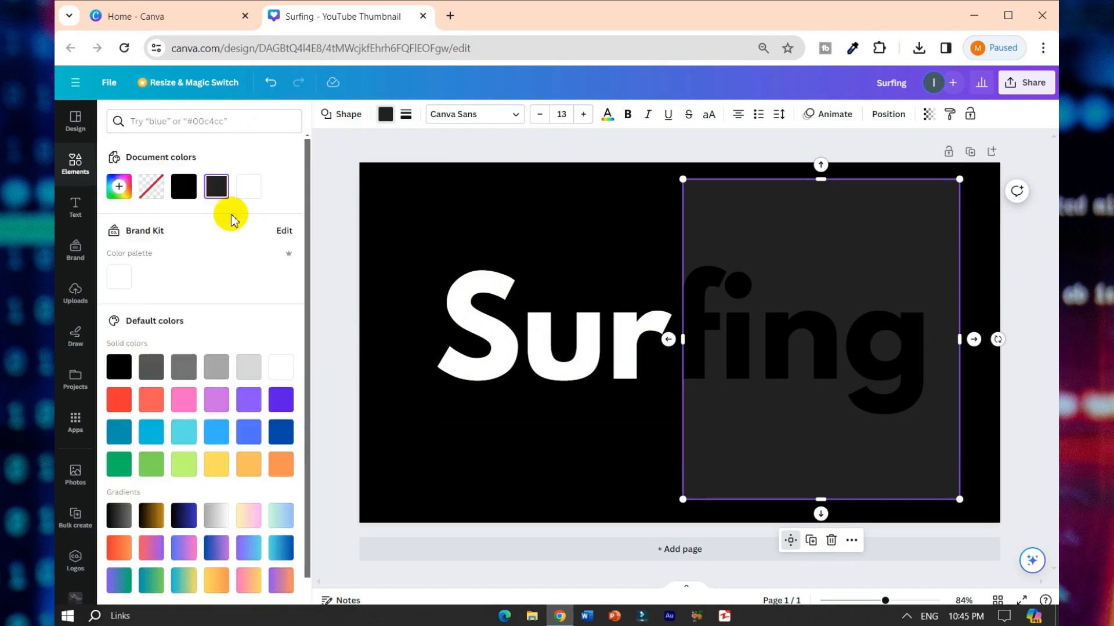
{"action": "left_click", "coordinate": [248, 187]}
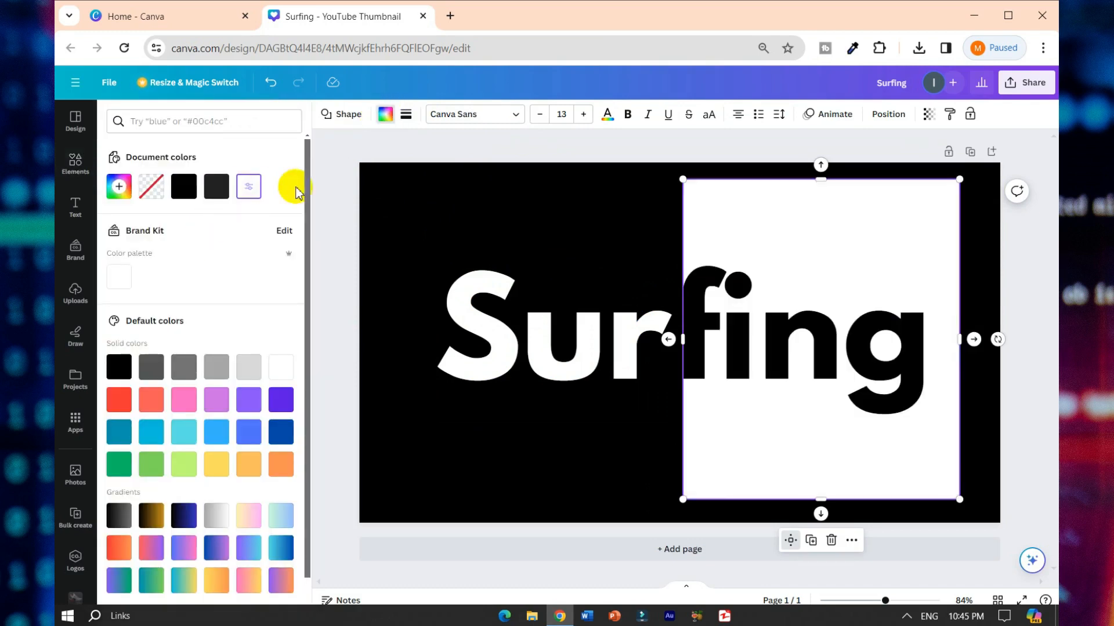
{"action": "left_click", "coordinate": [336, 184]}
- Recolor the vertical wave shape beside the square white and deselect it
{"action": "left_click", "coordinate": [649, 240]}
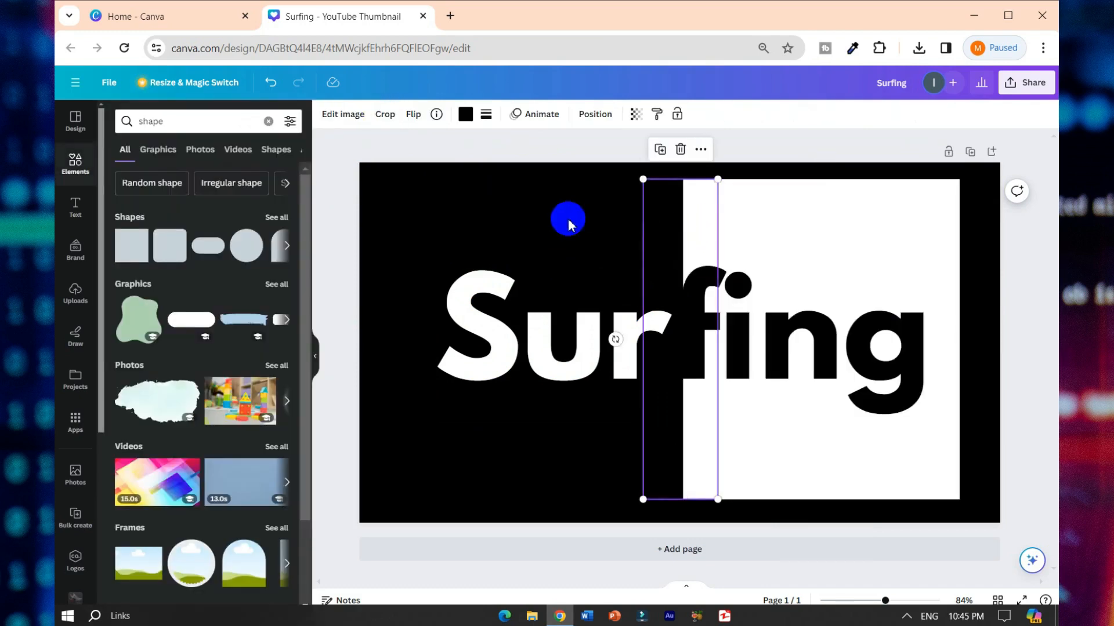
{"action": "left_click", "coordinate": [464, 116]}
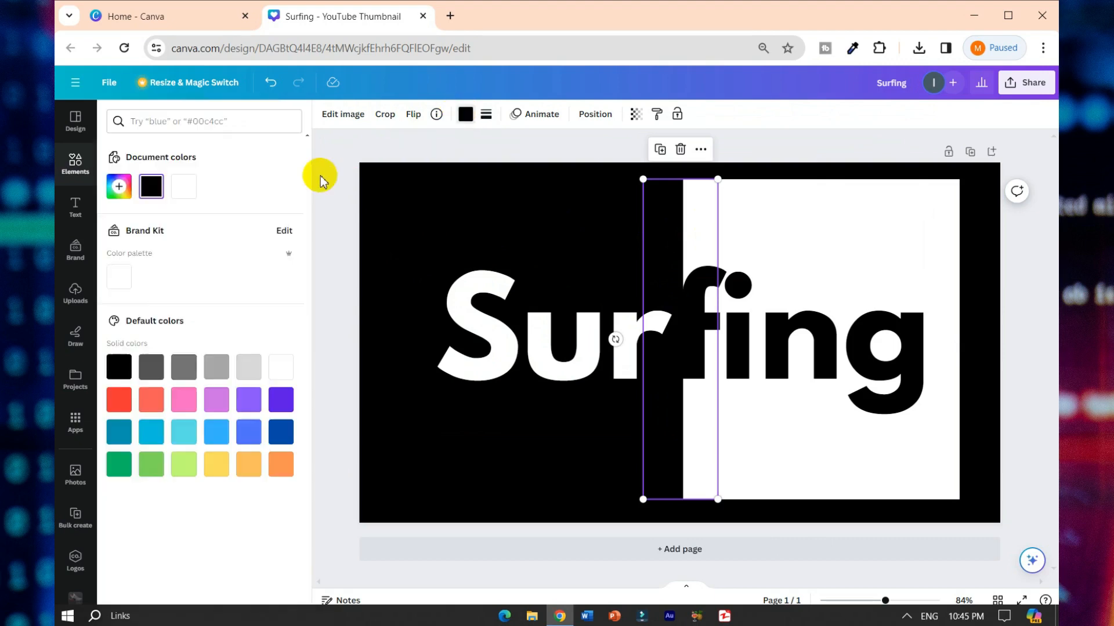
{"action": "left_click", "coordinate": [186, 188]}
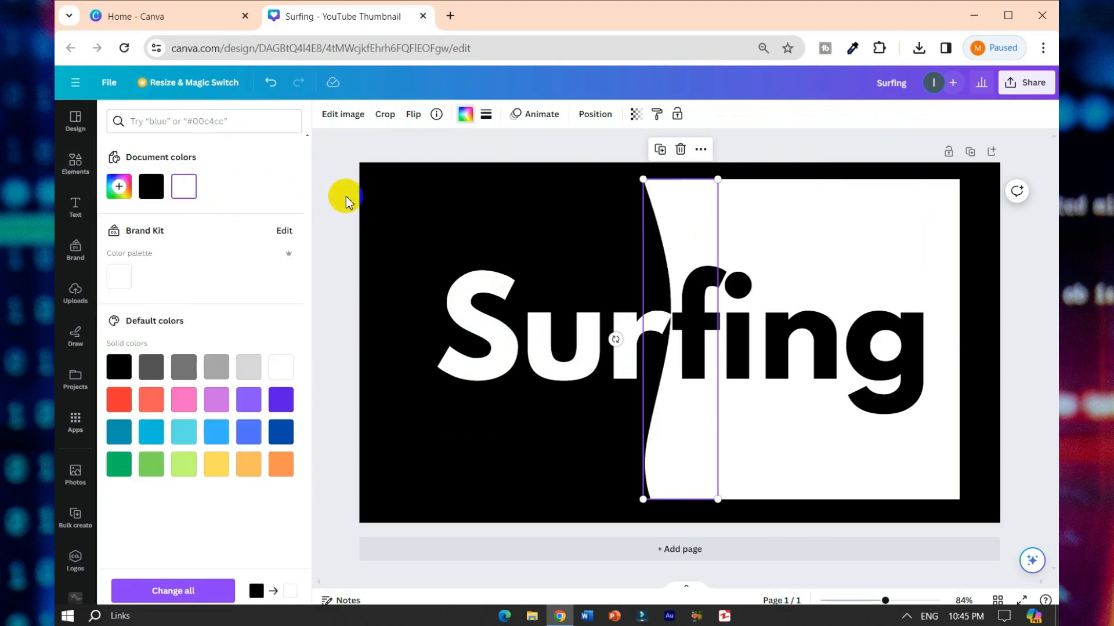
{"action": "left_click", "coordinate": [347, 201]}
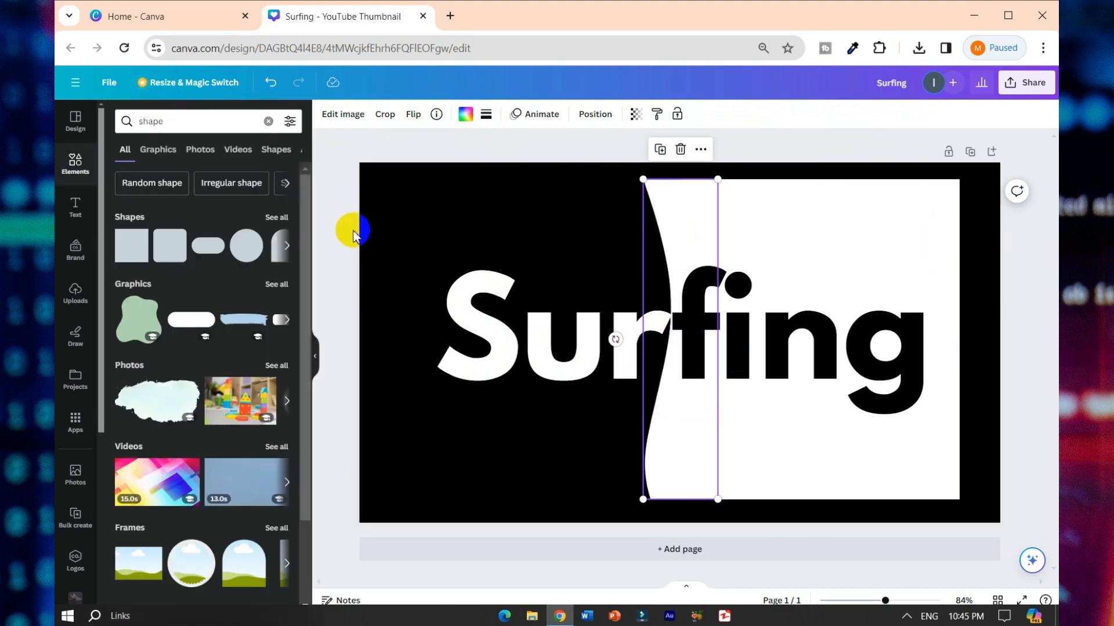
{"action": "left_click", "coordinate": [334, 208]}
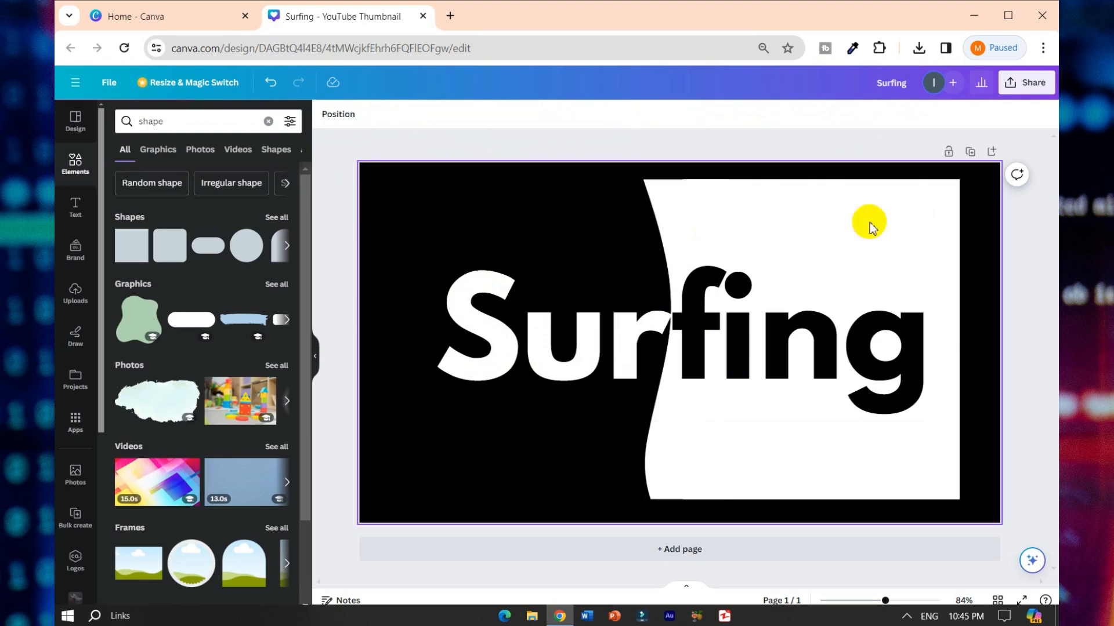
- Download the design as a PNG file at 1,280 × 720 px
{"action": "left_click", "coordinate": [1040, 93]}
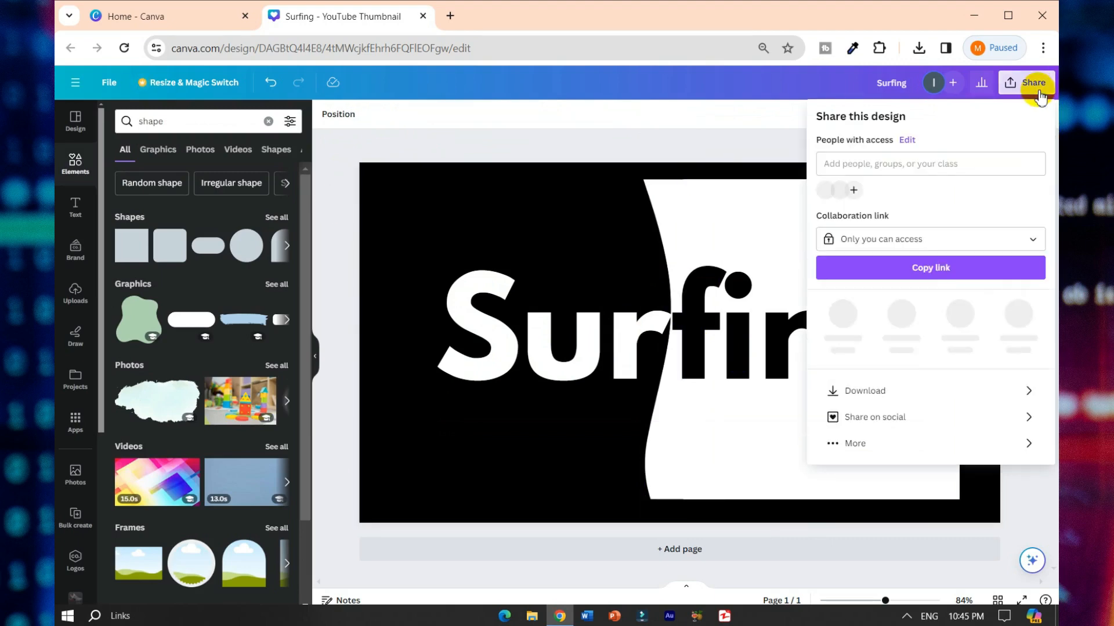
{"action": "left_click", "coordinate": [901, 387]}
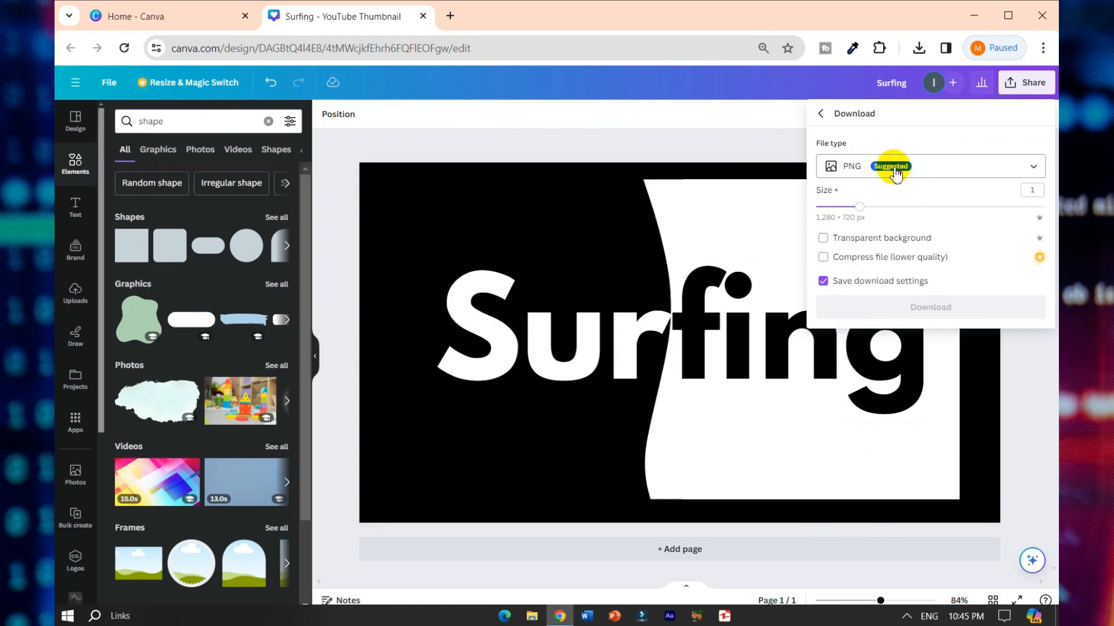
{"action": "left_click", "coordinate": [919, 313]}
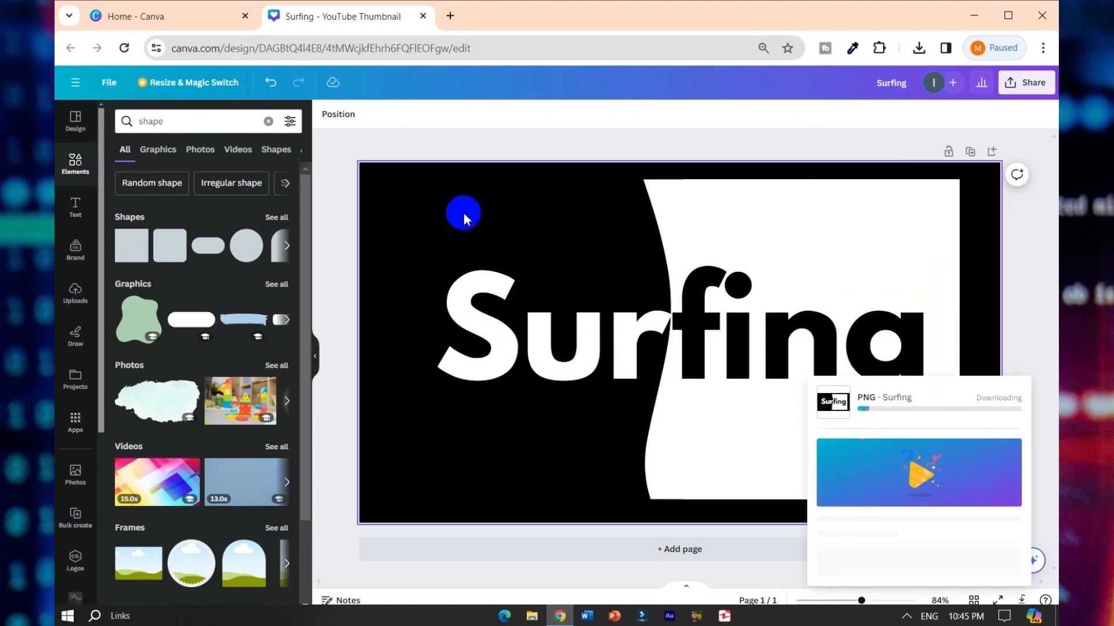
- Upload the downloaded "Surfing (2).png" back into the design's uploads
{"action": "left_click", "coordinate": [918, 50]}
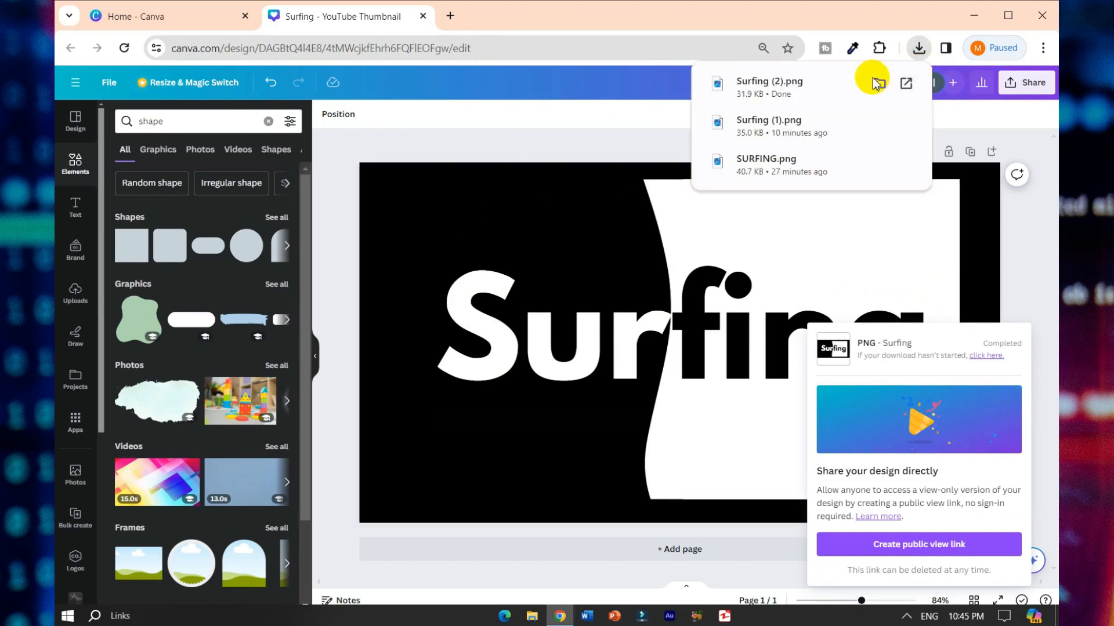
{"action": "left_click_drag", "start_coordinate": [796, 96], "coordinate": [241, 246]}
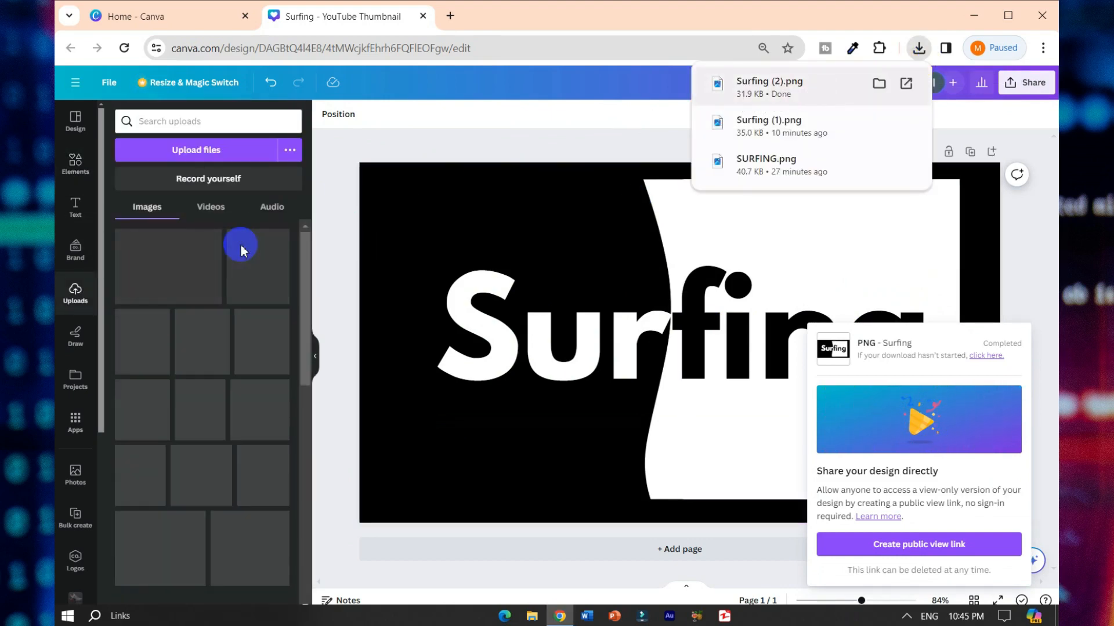
{"action": "left_click", "coordinate": [73, 174]}
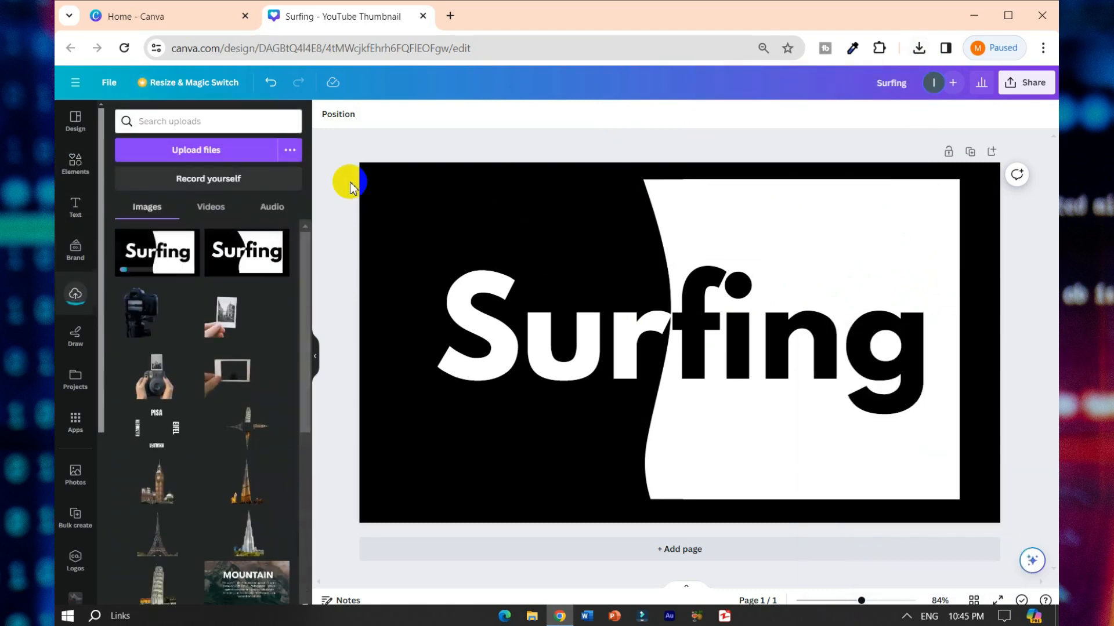
{"action": "left_click", "coordinate": [444, 256]}
{"action": "left_click", "coordinate": [72, 161]}
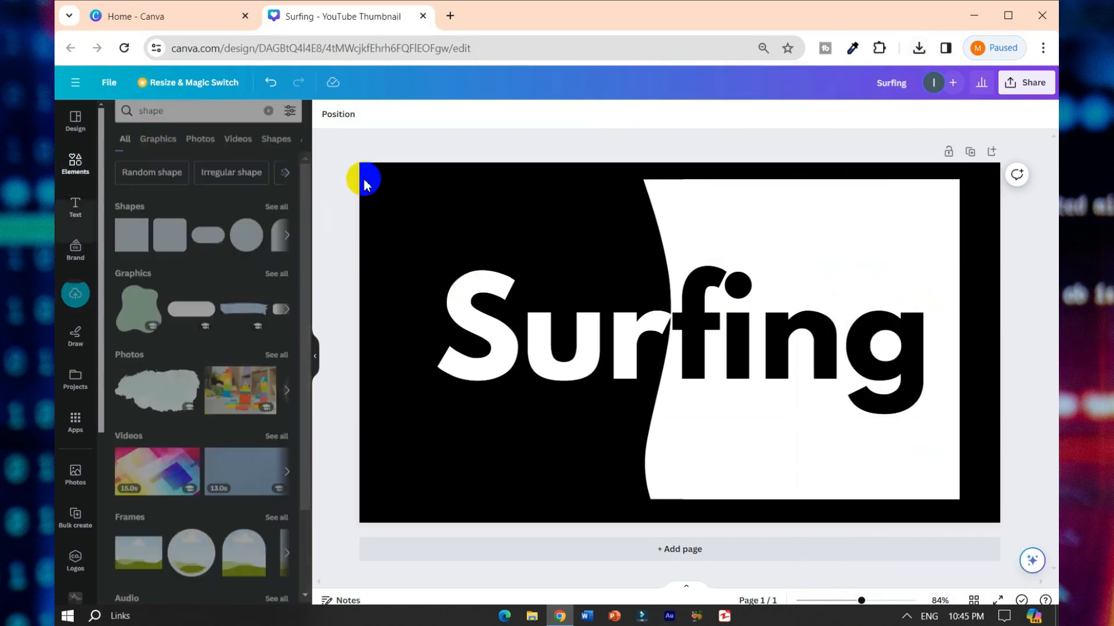
- Add a second page below the first and search the elements for "kite surfing"
{"action": "left_click", "coordinate": [682, 551]}
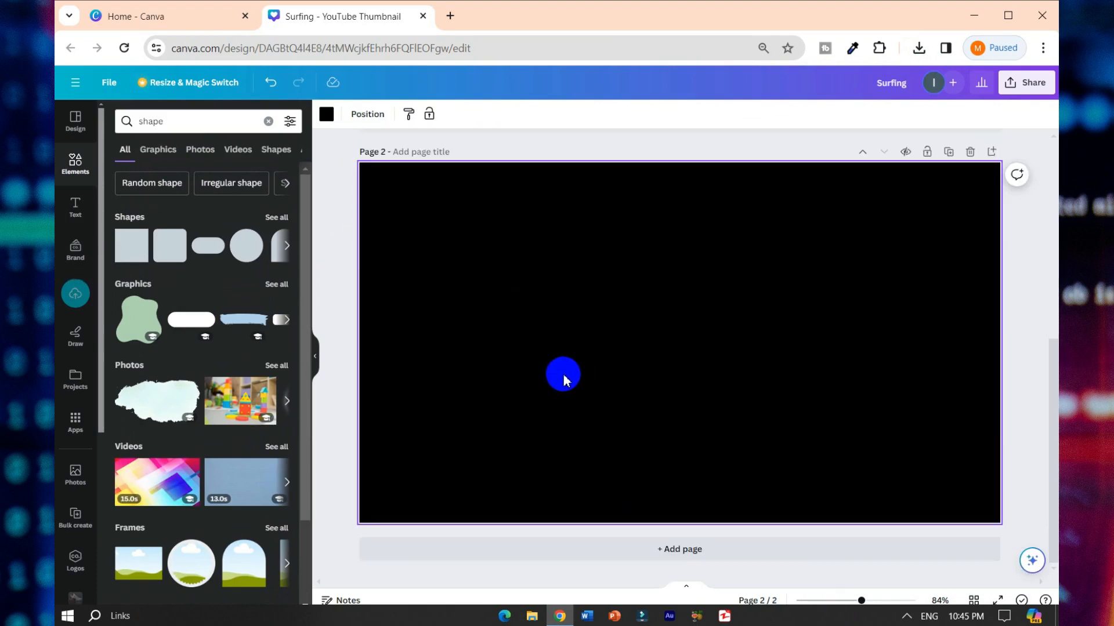
{"action": "left_click", "coordinate": [75, 162]}
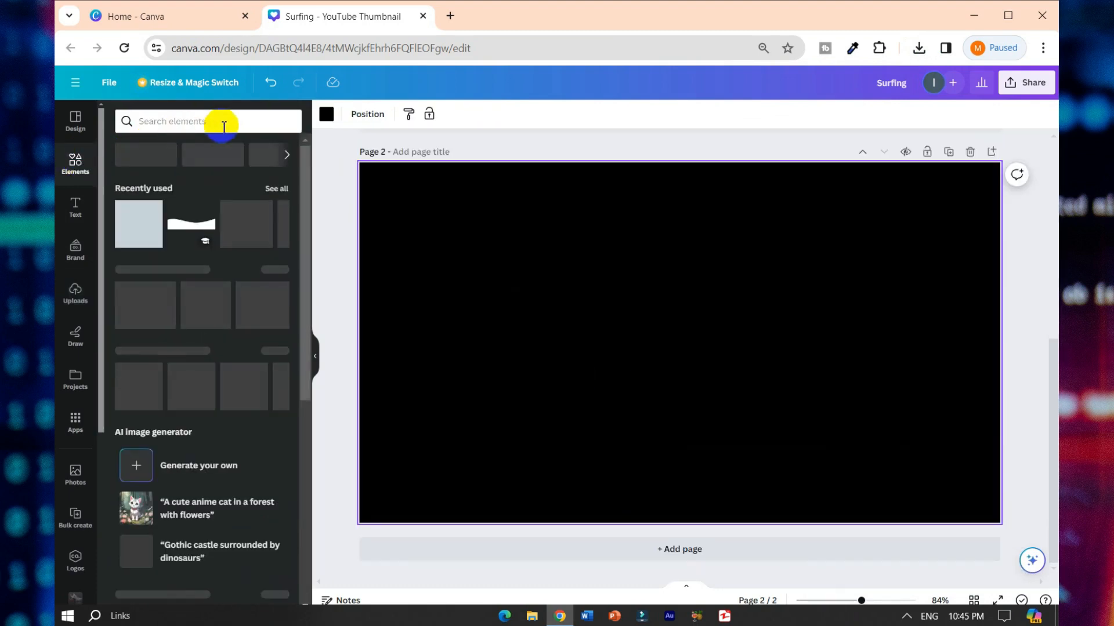
{"action": "left_click", "coordinate": [218, 123]}
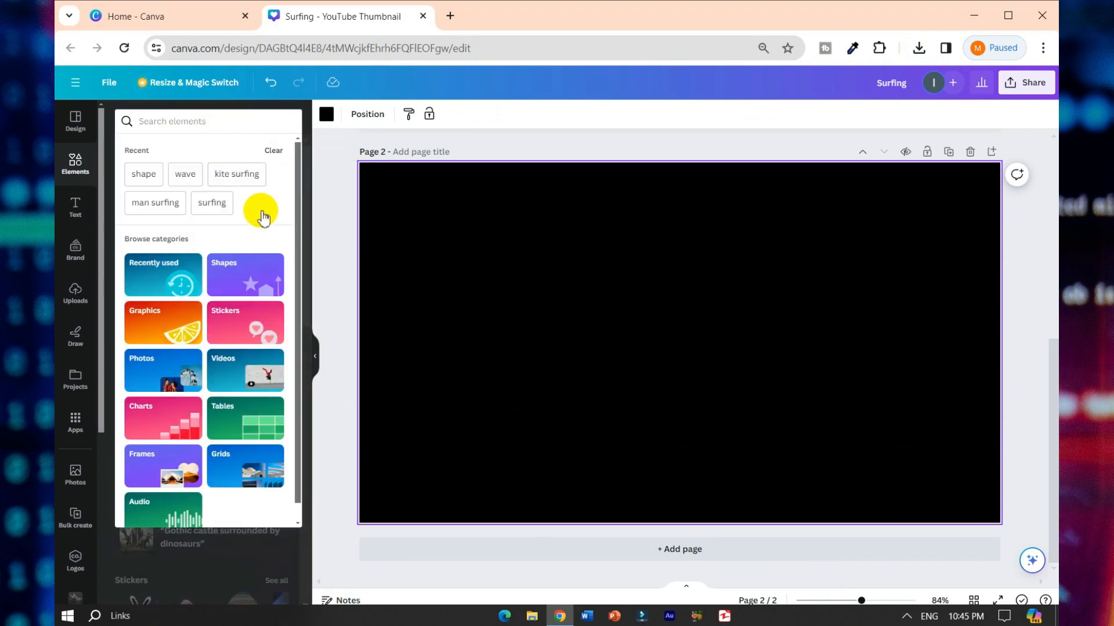
{"action": "type", "text": "kite su"}
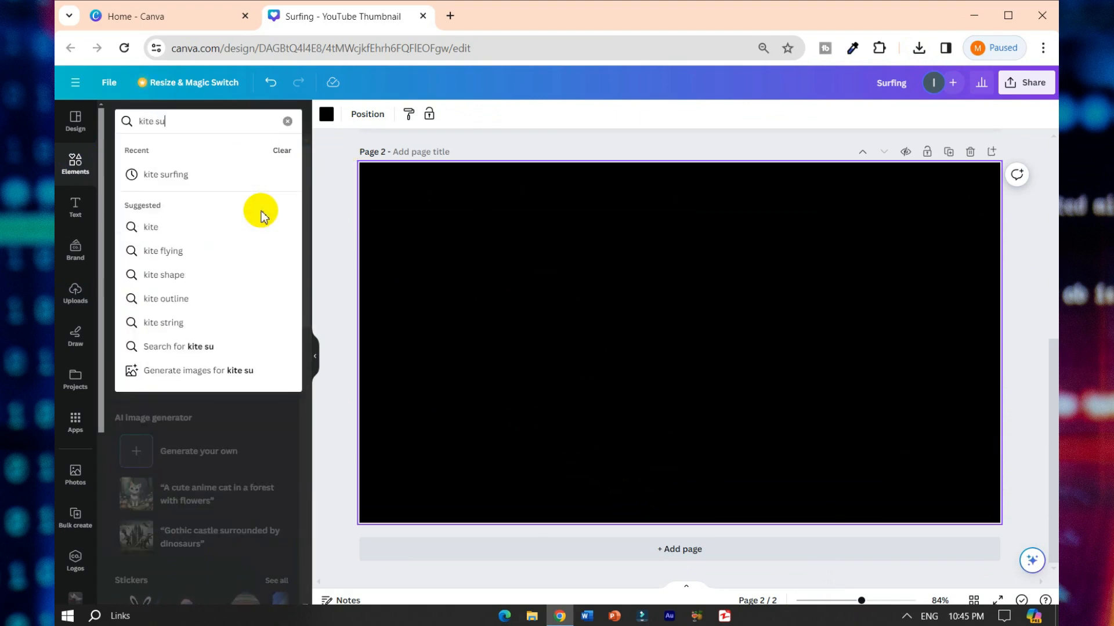
{"action": "type", "text": "rfing"}
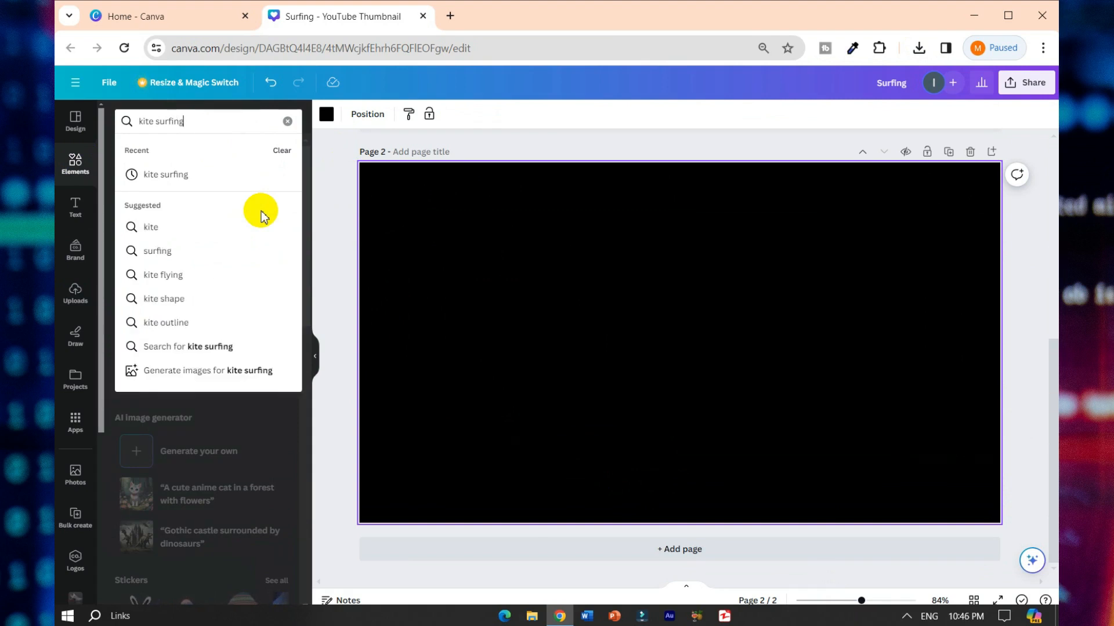
{"action": "key", "text": "Return"}
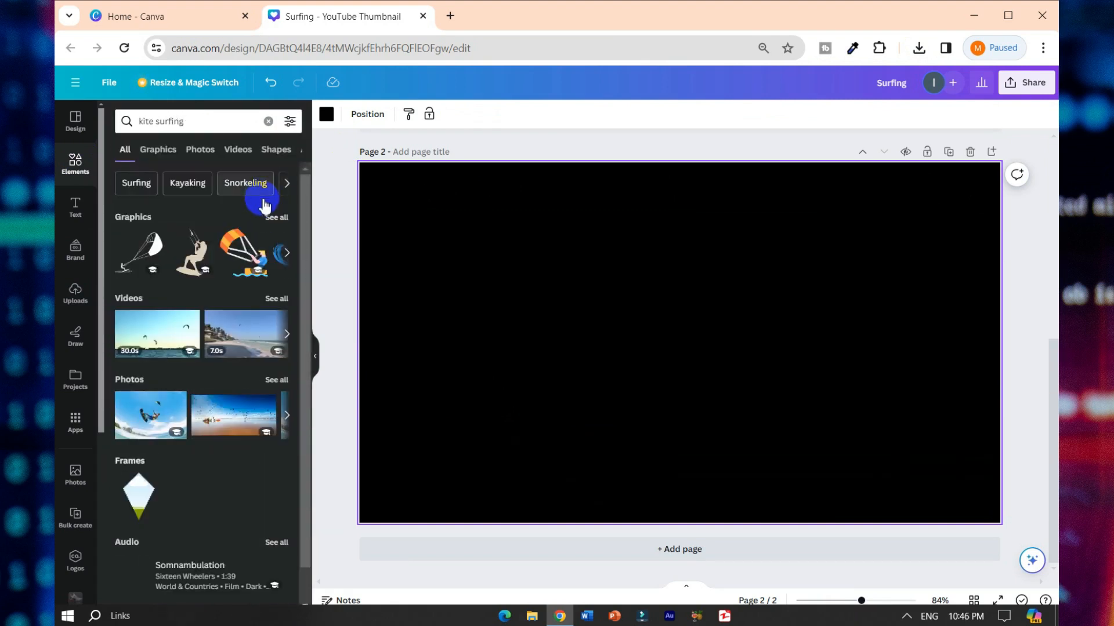
- Add the photo of the kite surfer in blue shorts to page 2 and enlarge it to cover the whole page
{"action": "left_click", "coordinate": [200, 152]}
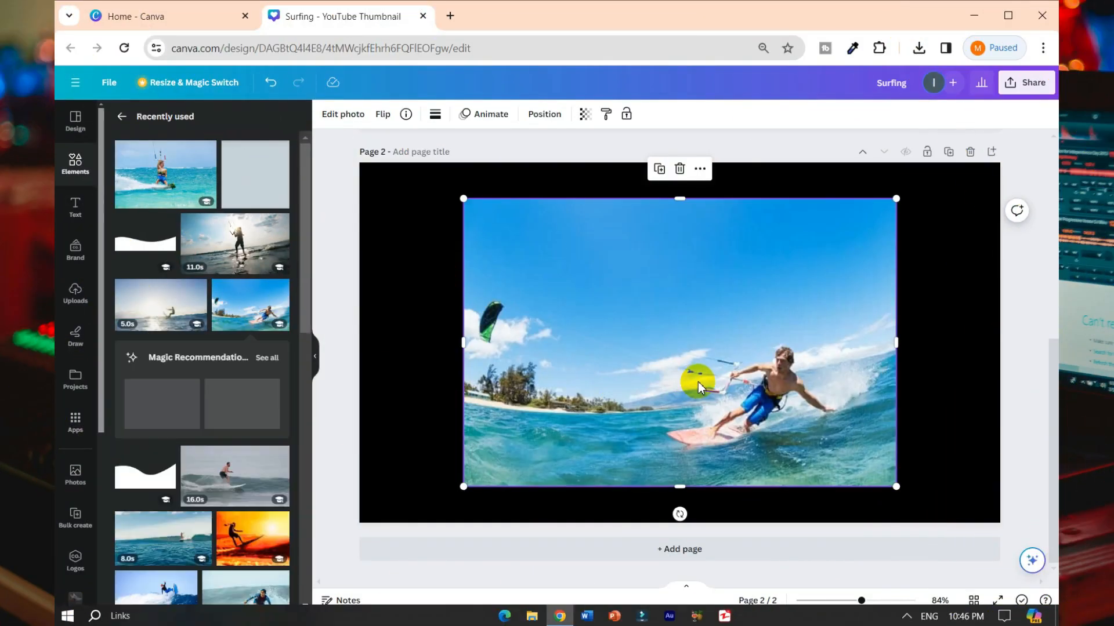
{"action": "left_click_drag", "start_coordinate": [698, 380], "coordinate": [592, 344]}
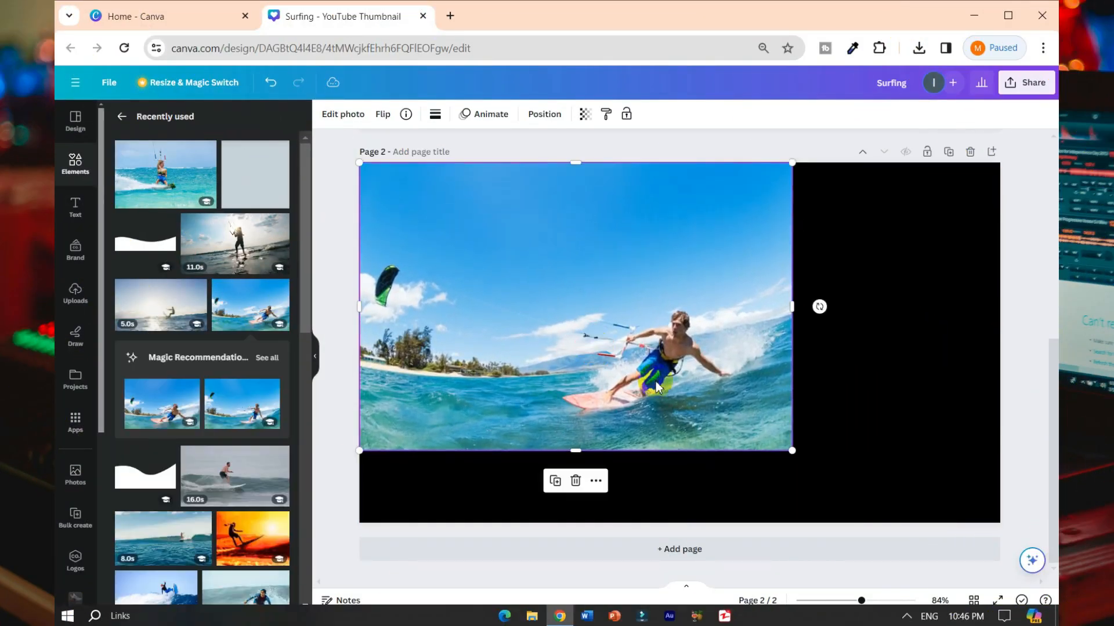
{"action": "left_click_drag", "start_coordinate": [794, 453], "coordinate": [1021, 557]}
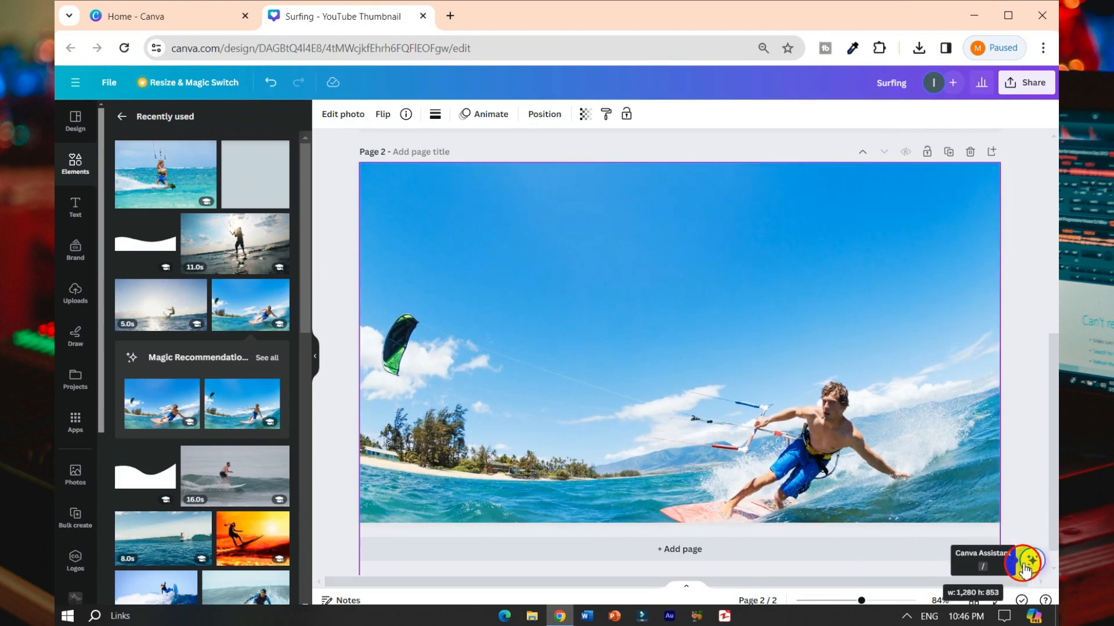
{"action": "scroll", "coordinate": [857, 462], "scroll_direction": "down", "scroll_amount": 1}
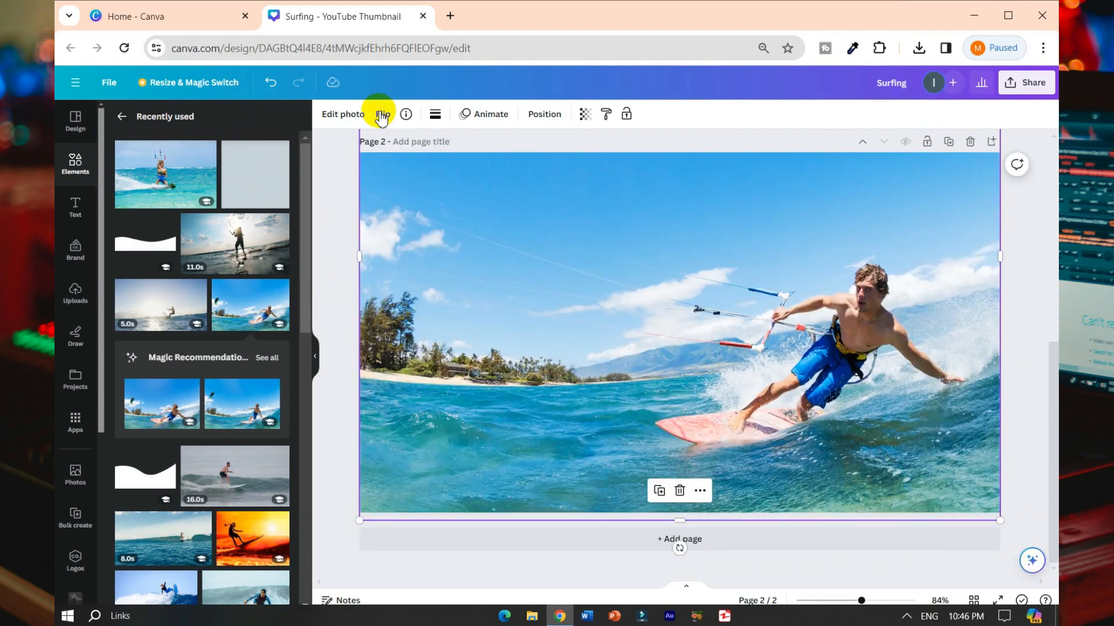
- Flip the kite surfer photo horizontally
{"action": "left_click", "coordinate": [382, 114]}
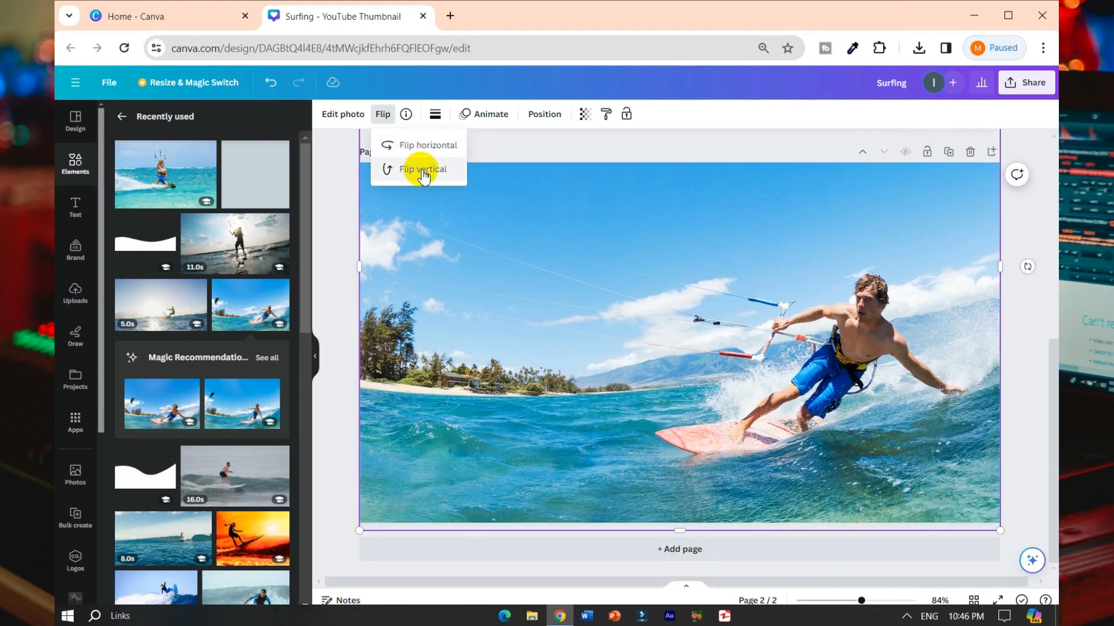
{"action": "left_click", "coordinate": [420, 146]}
{"action": "scroll", "coordinate": [647, 369], "scroll_direction": "up", "scroll_amount": 1}
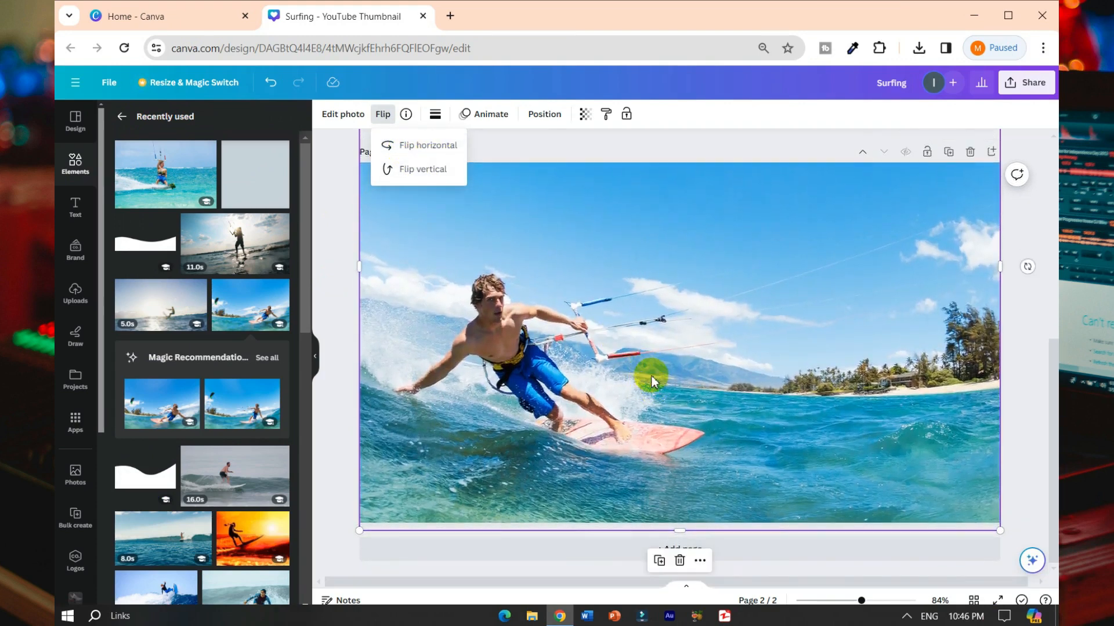
- Place the newly uploaded black-and-white "Surfing" image over the surfer photo on page 2
{"action": "scroll", "coordinate": [647, 372], "scroll_direction": "down", "scroll_amount": 5}
{"action": "left_click", "coordinate": [412, 348]}
{"action": "left_click", "coordinate": [77, 292]}
{"action": "left_click", "coordinate": [157, 262]}
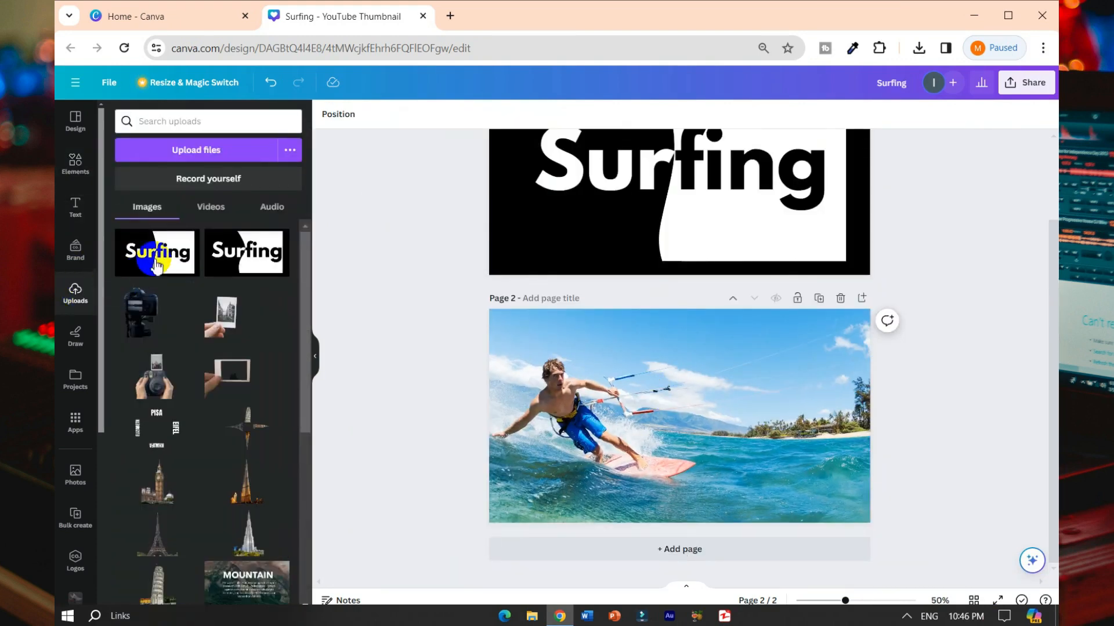
{"action": "left_click", "coordinate": [406, 289]}
{"action": "left_click", "coordinate": [72, 162]}
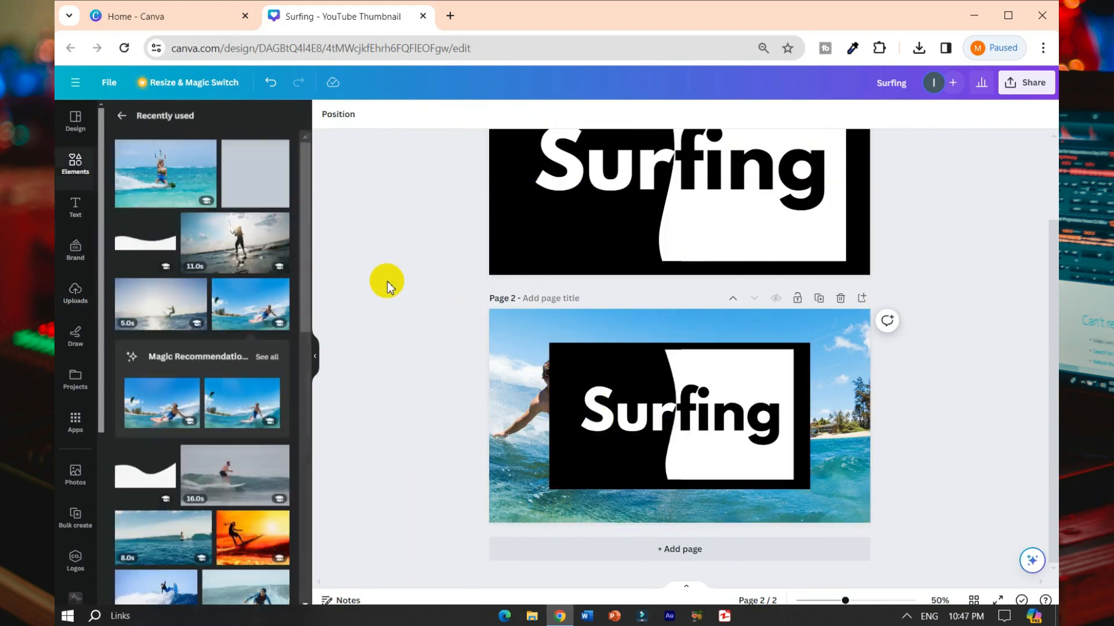
- Remove the black from the "Surfing" image with BG Remover and enlarge it until its white area reaches page 2's edges
{"action": "left_click", "coordinate": [682, 439]}
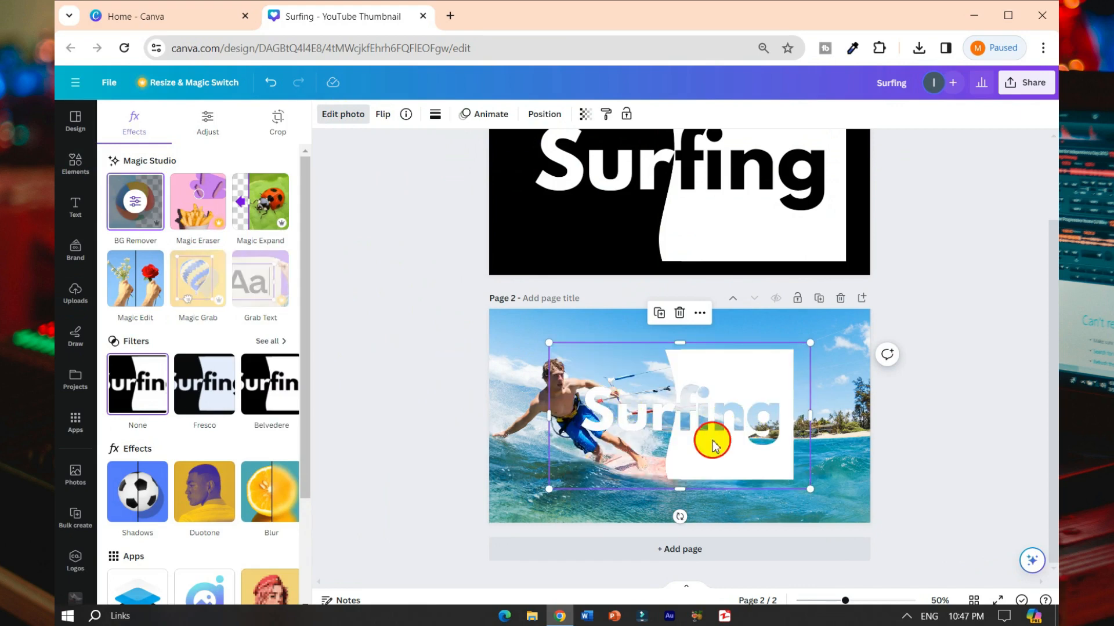
{"action": "left_click_drag", "start_coordinate": [713, 445], "coordinate": [614, 402]}
{"action": "left_click_drag", "start_coordinate": [790, 506], "coordinate": [900, 551]}
{"action": "left_click_drag", "start_coordinate": [790, 507], "coordinate": [799, 505]}
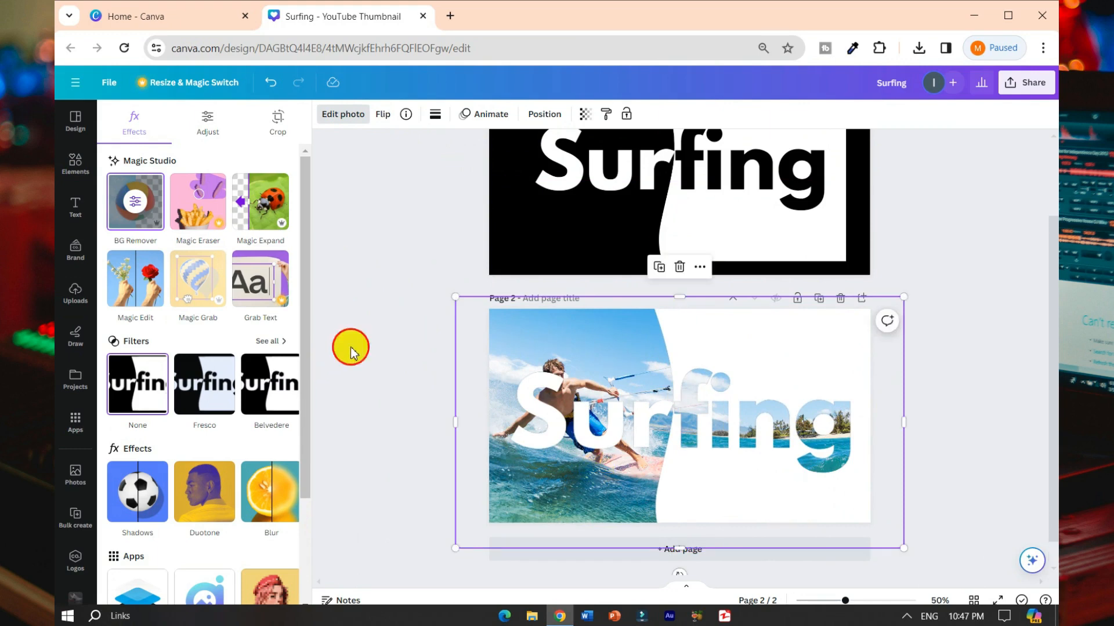
{"action": "left_click", "coordinate": [350, 348]}
- Delete page 1 with the original black-and-white "Surfing" design, keeping only the photo page
{"action": "scroll", "coordinate": [954, 413], "scroll_direction": "down", "scroll_amount": 1}
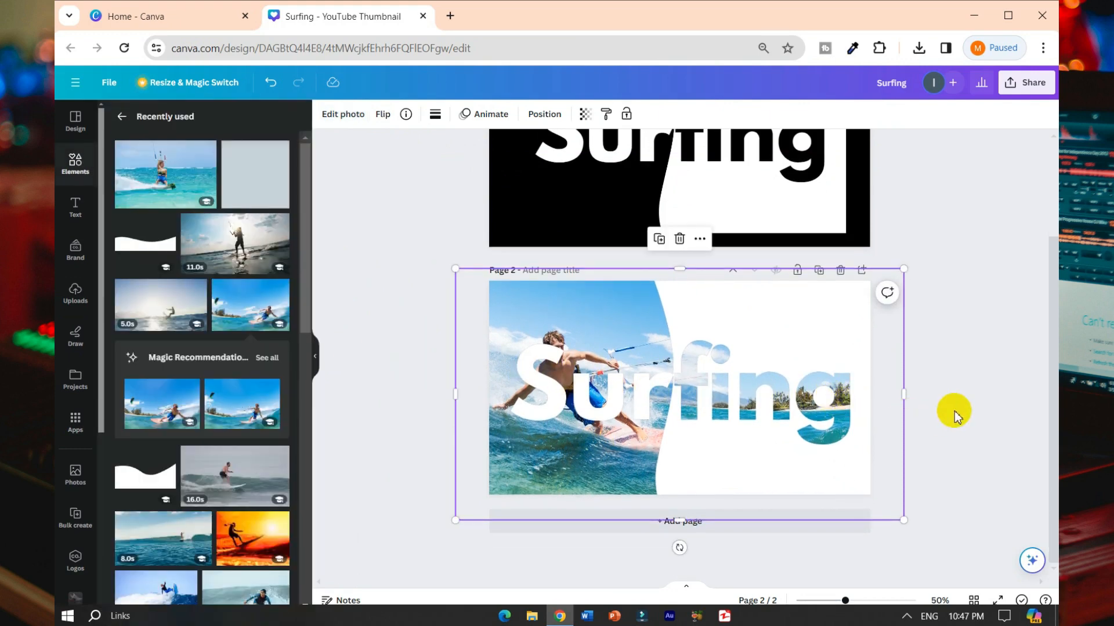
{"action": "scroll", "coordinate": [877, 417], "scroll_direction": "up", "scroll_amount": 2}
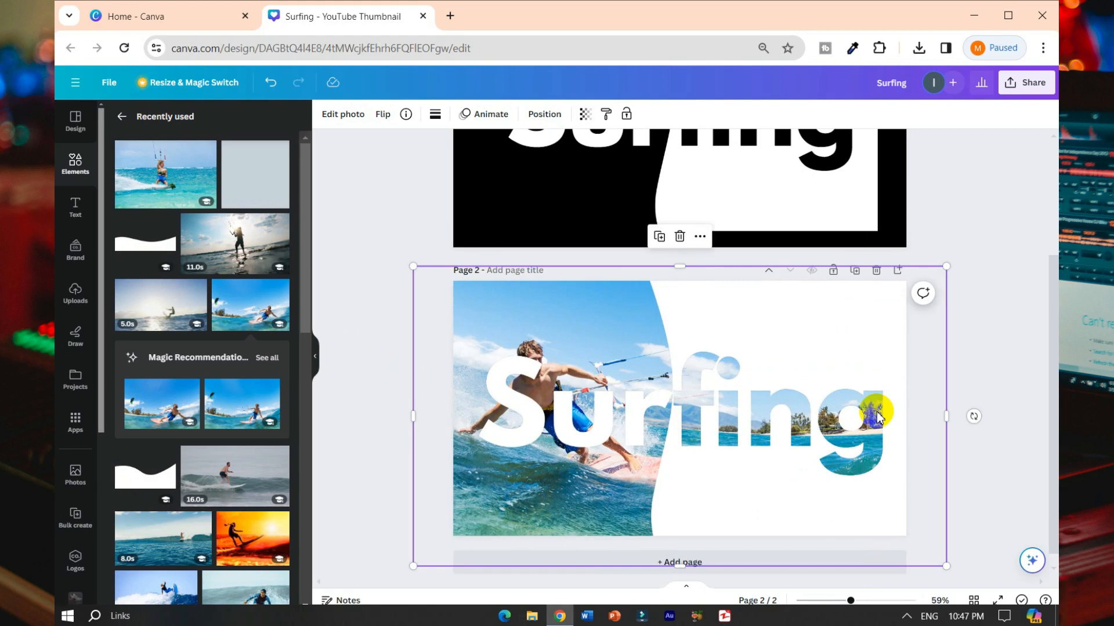
{"action": "scroll", "coordinate": [939, 417], "scroll_direction": "down", "scroll_amount": 1}
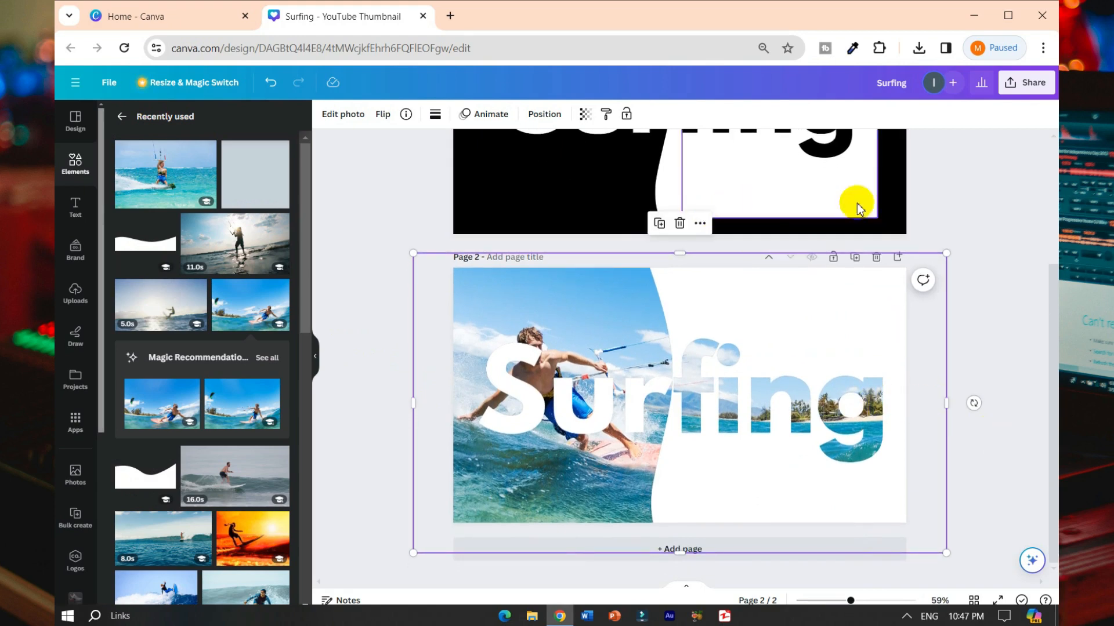
{"action": "scroll", "coordinate": [981, 210], "scroll_direction": "up", "scroll_amount": 5}
{"action": "left_click", "coordinate": [876, 147]}
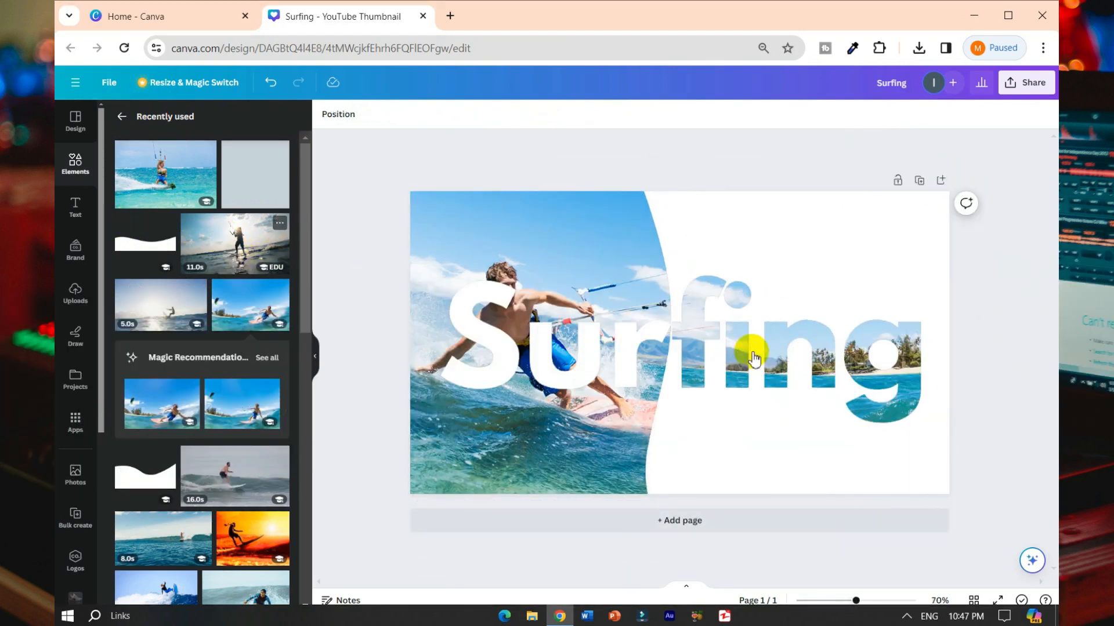
- Enlarge the silhouetted kite surfer video to cover the whole page and send it backward behind the "Surfing" cutout
{"action": "left_click_drag", "start_coordinate": [688, 342], "coordinate": [650, 345]}
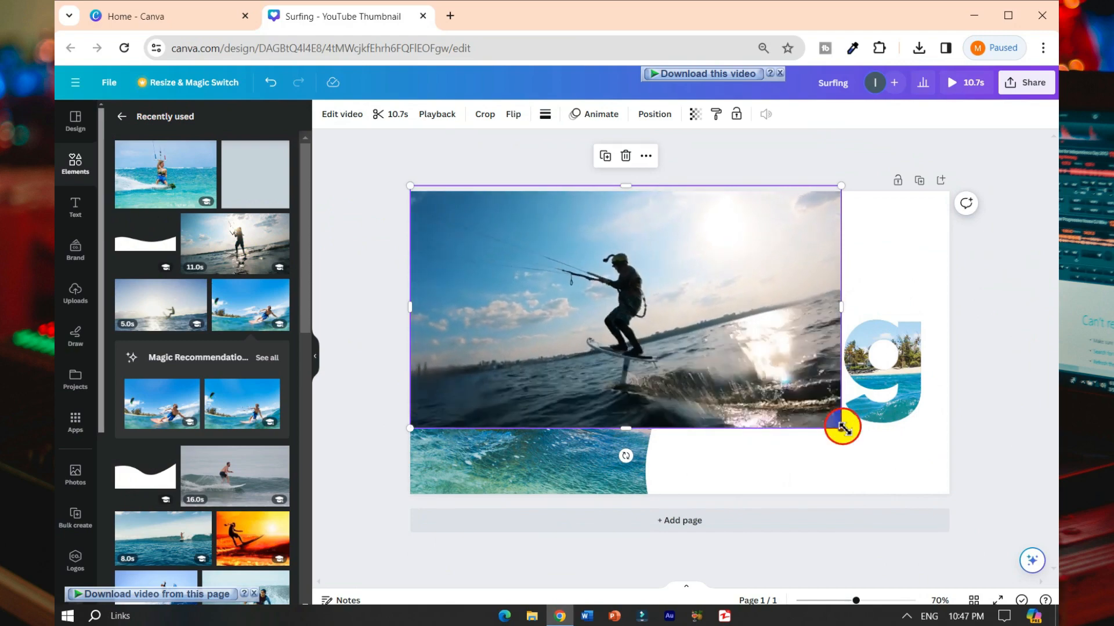
{"action": "left_click_drag", "start_coordinate": [842, 428], "coordinate": [924, 502]}
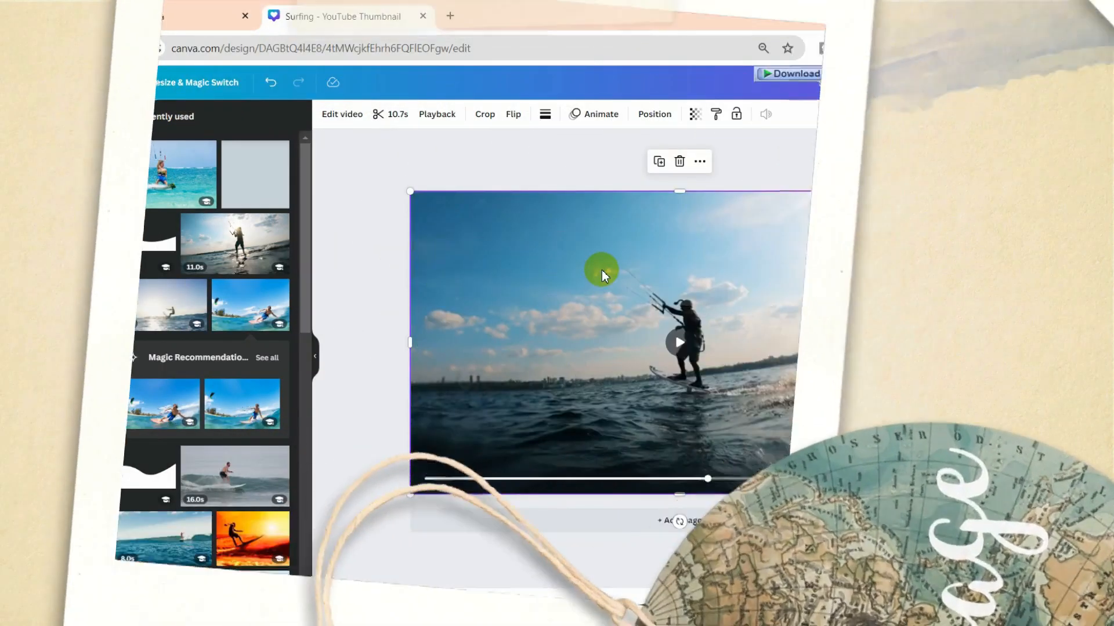
{"action": "right_click", "coordinate": [601, 270]}
{"action": "mouse_move", "coordinate": [734, 422]}
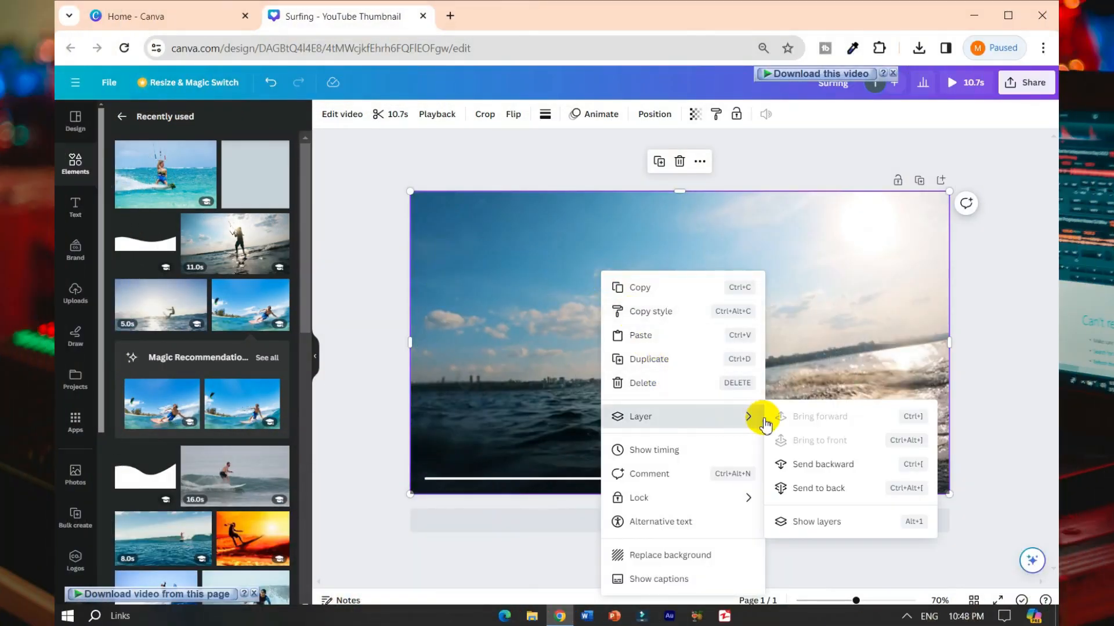
{"action": "left_click", "coordinate": [823, 467]}
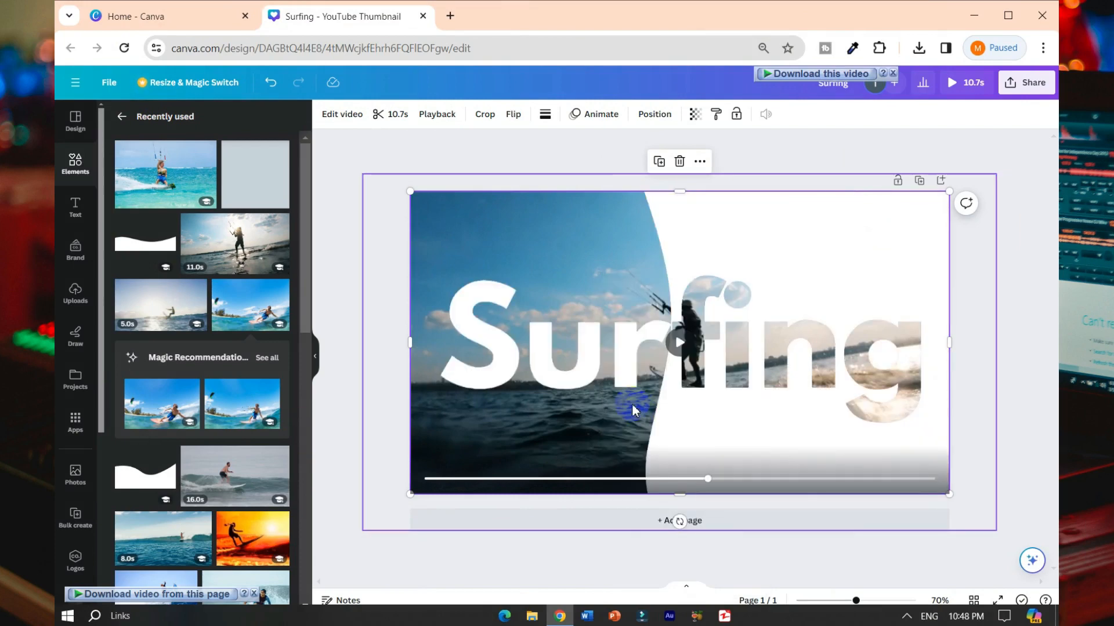
- Flip the kite surfer video horizontally and play it behind the "Surfing" cutout
{"action": "left_click", "coordinate": [511, 119]}
{"action": "left_click", "coordinate": [545, 150]}
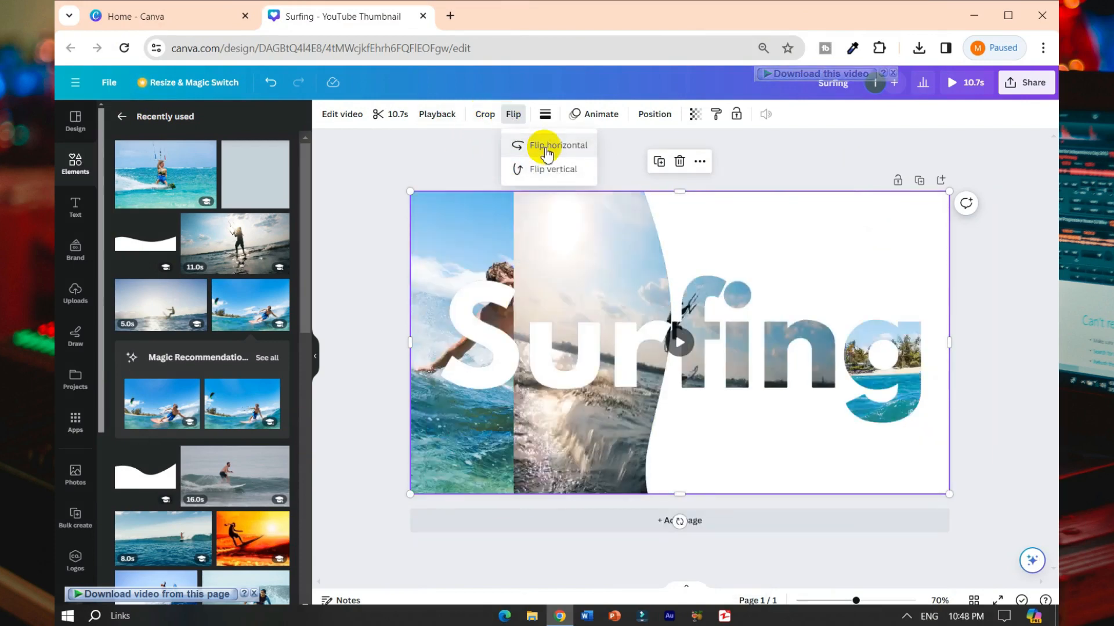
{"action": "left_click", "coordinate": [681, 345]}
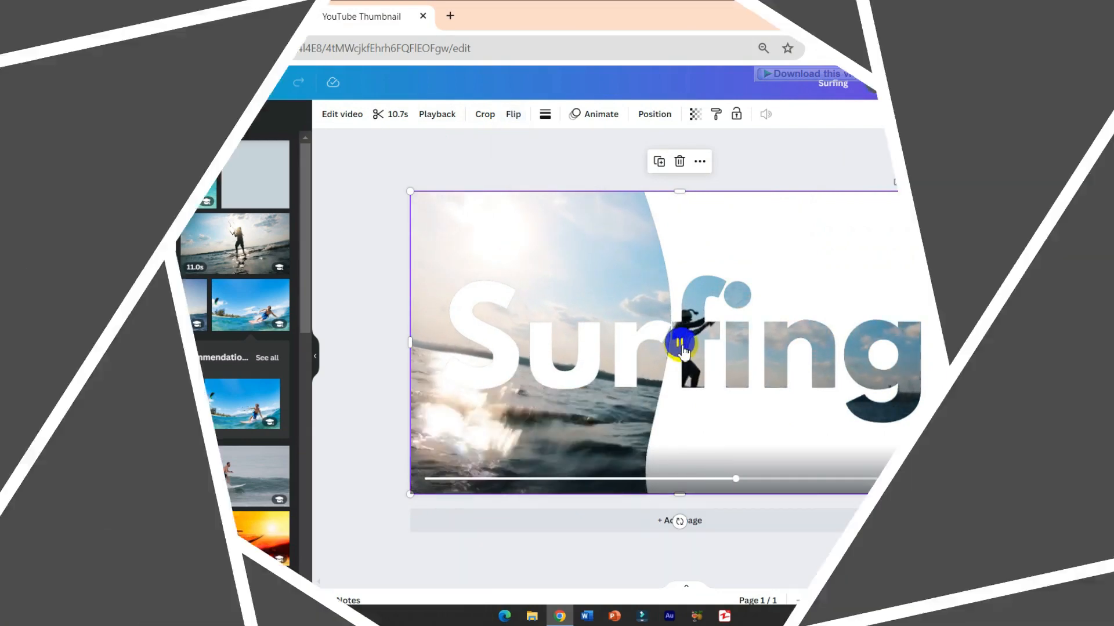